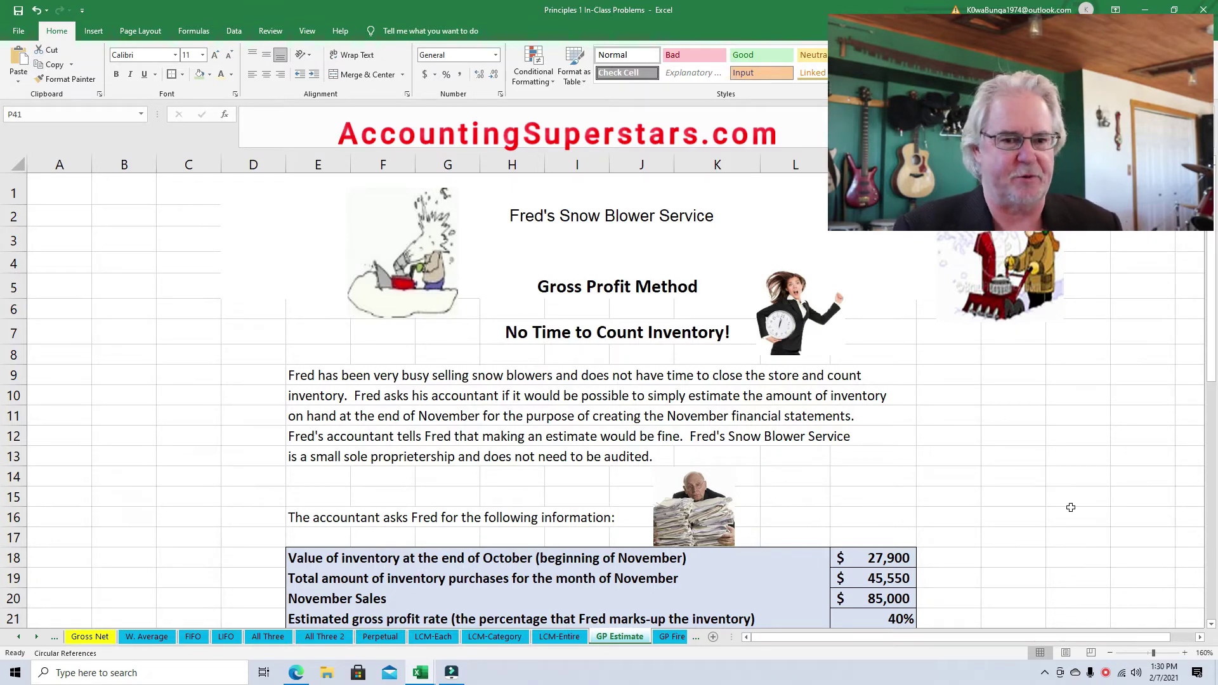
Review the given figures: inventory 27,900, purchases 45,550, sales 85,000, 40% gross profit rate.
scroll(799, 460, down, 2)
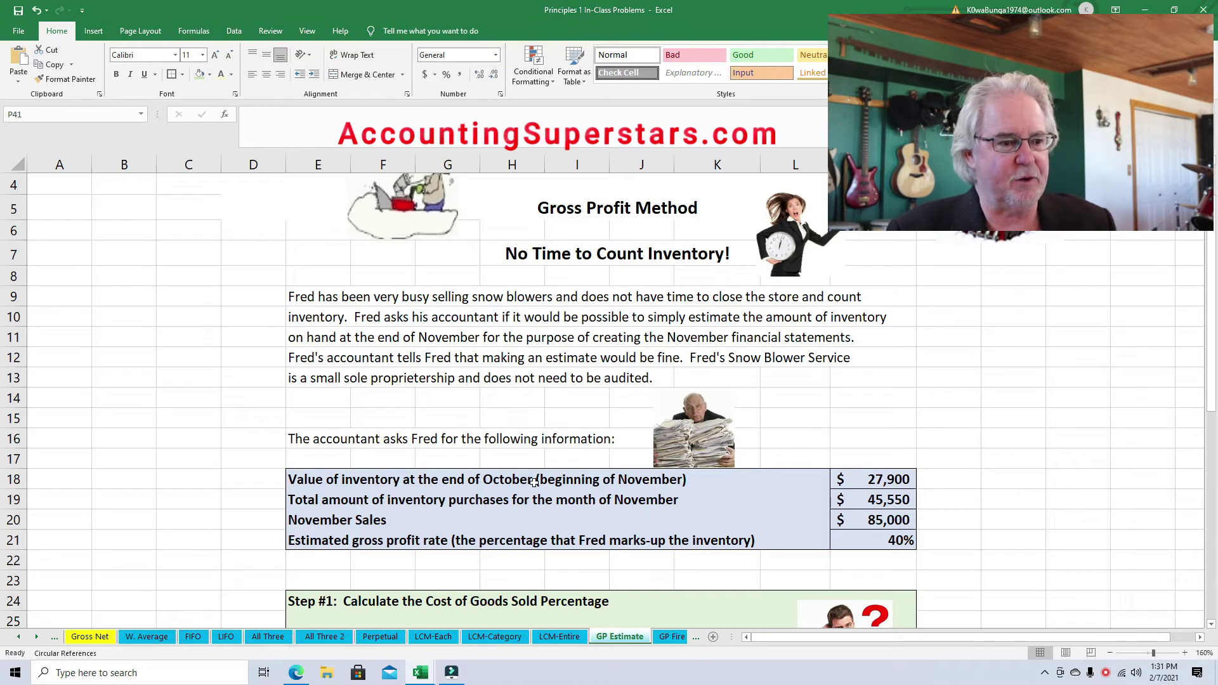
click(886, 481)
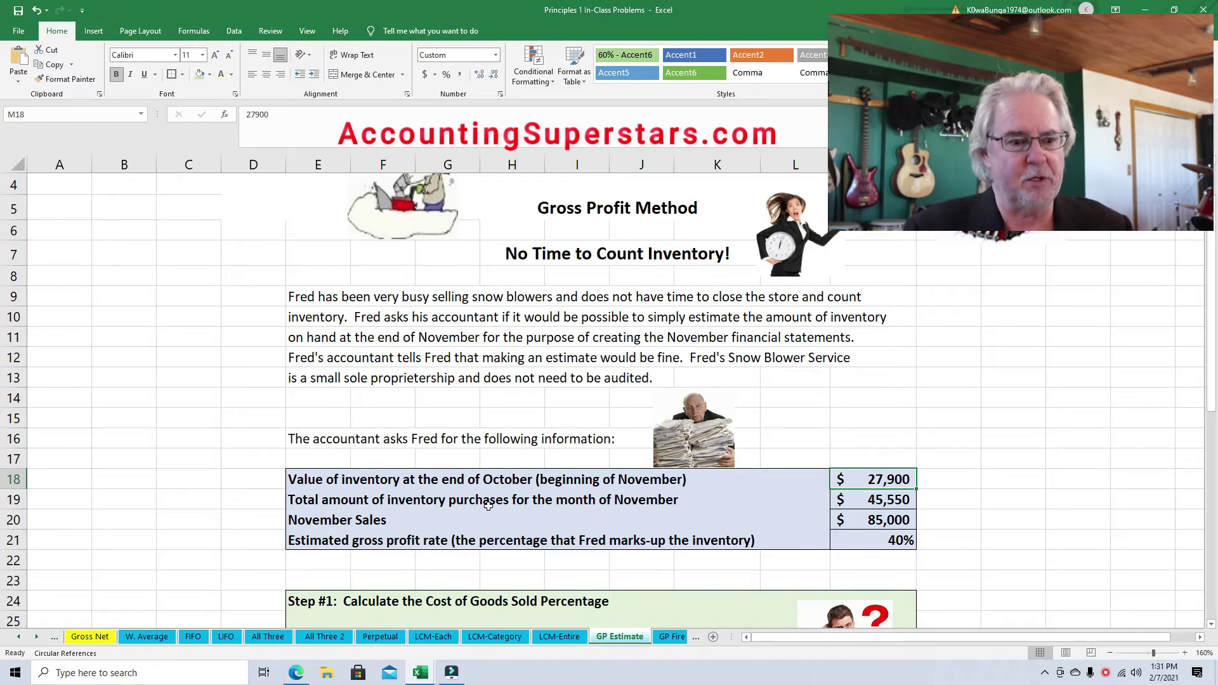
click(863, 501)
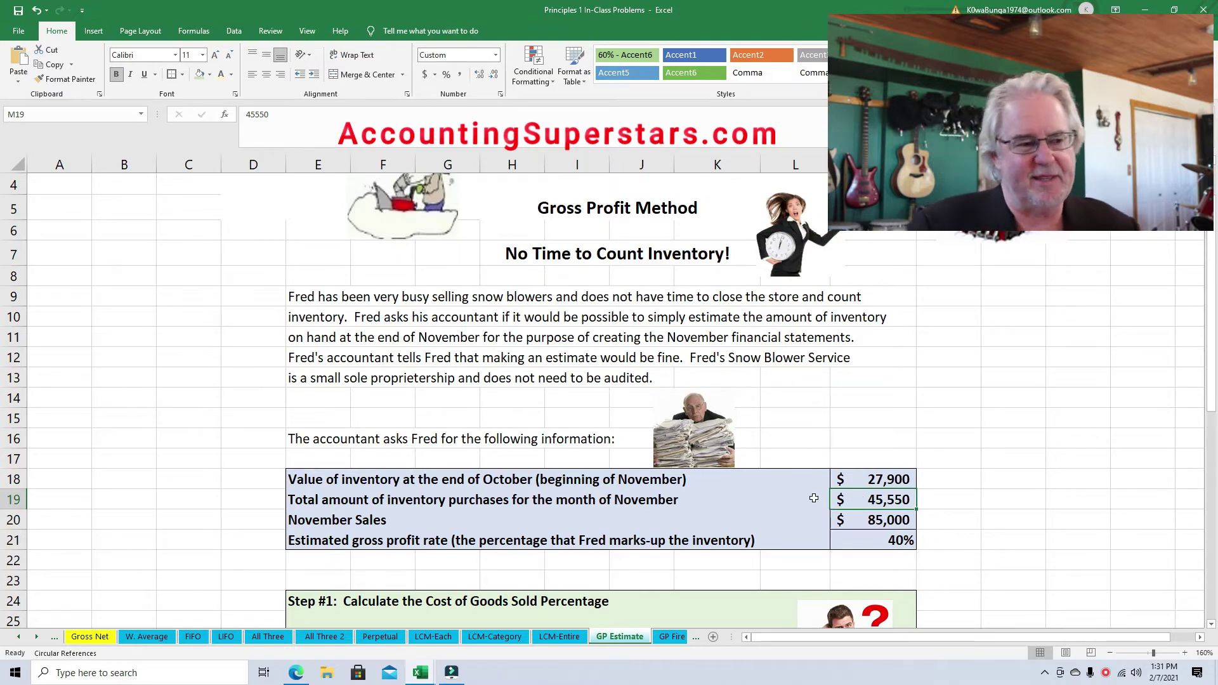
click(900, 520)
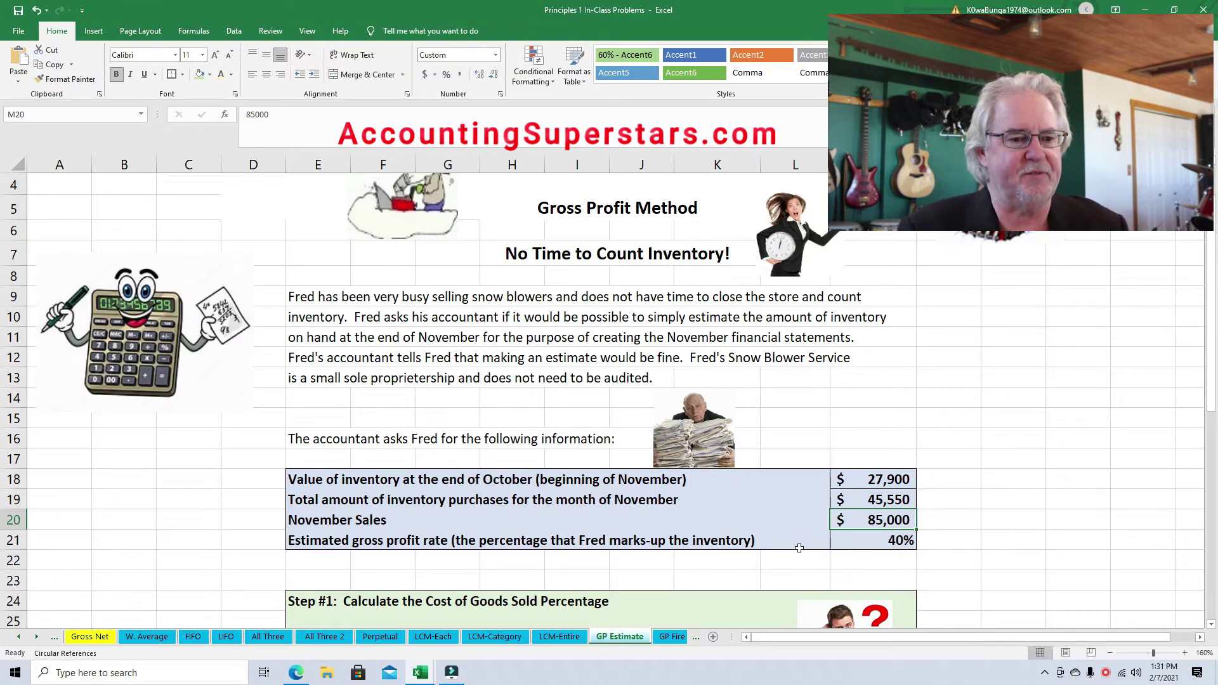
click(856, 541)
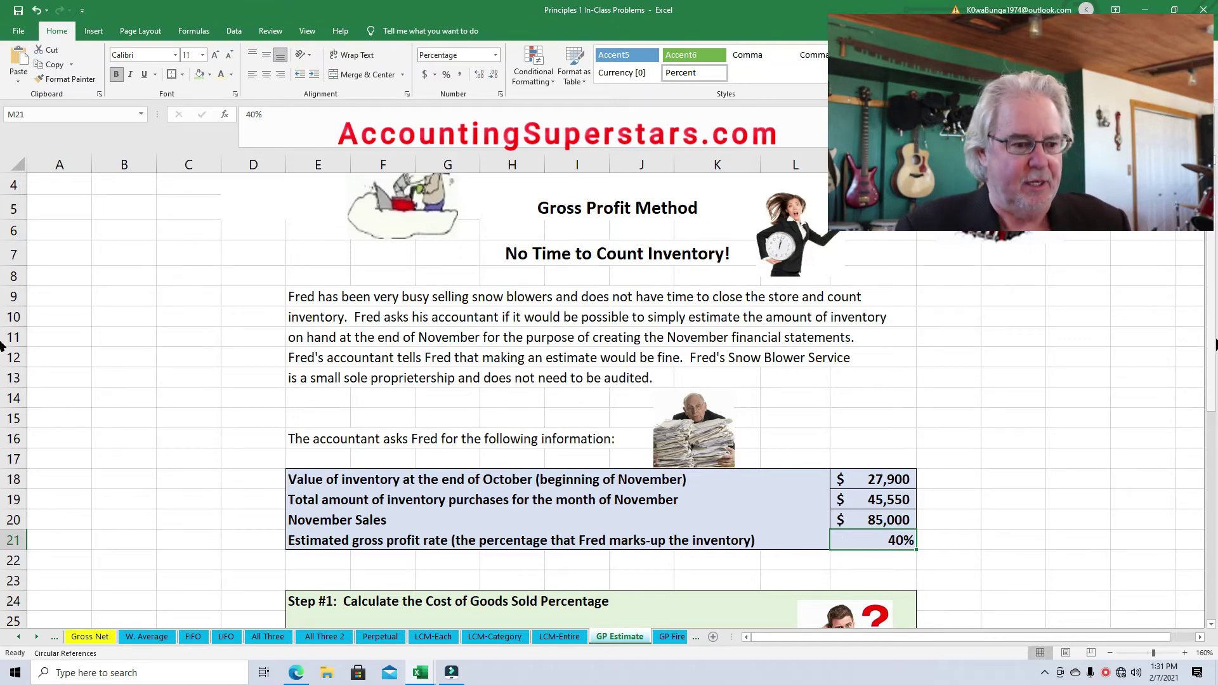
scroll(1208, 374, down, 1)
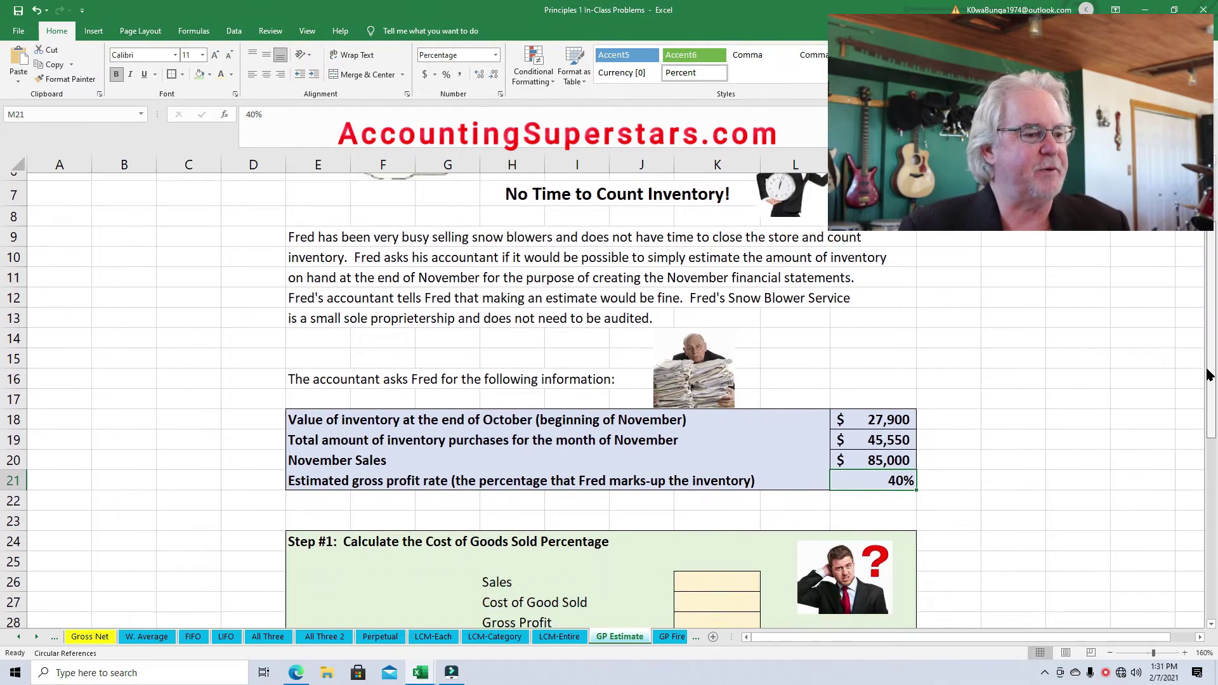
scroll(1209, 374, down, 1)
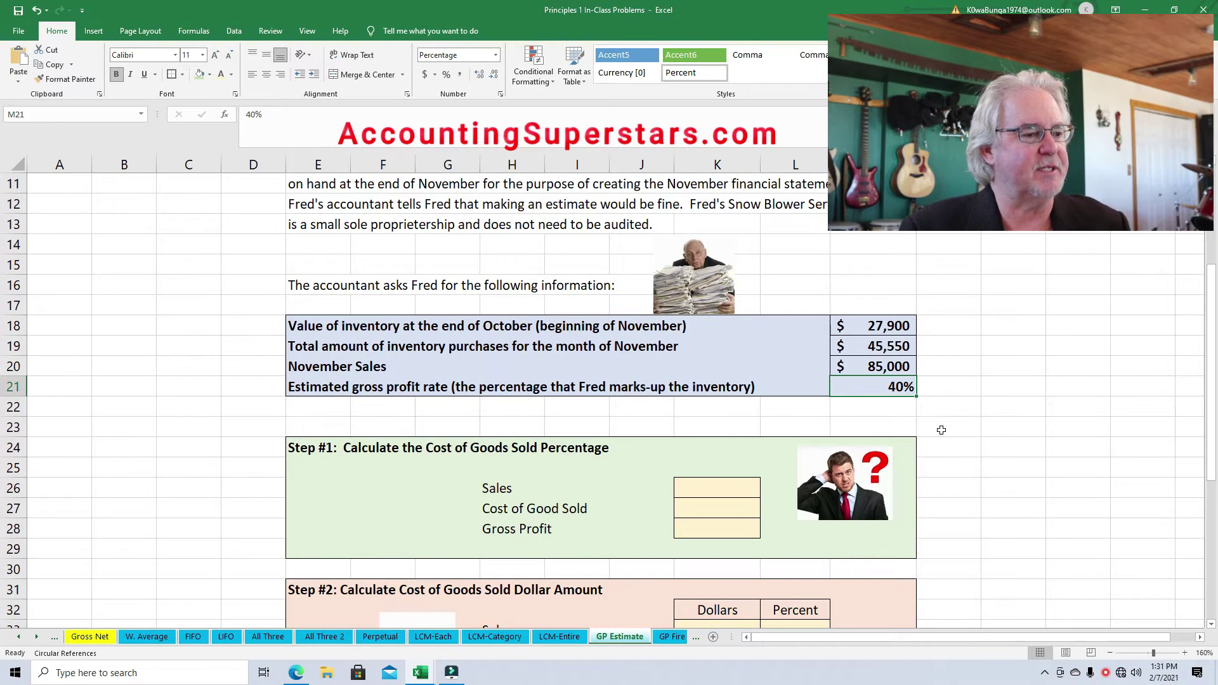
Make the Sales 100% in Step #1 visible with black font color.
click(712, 490)
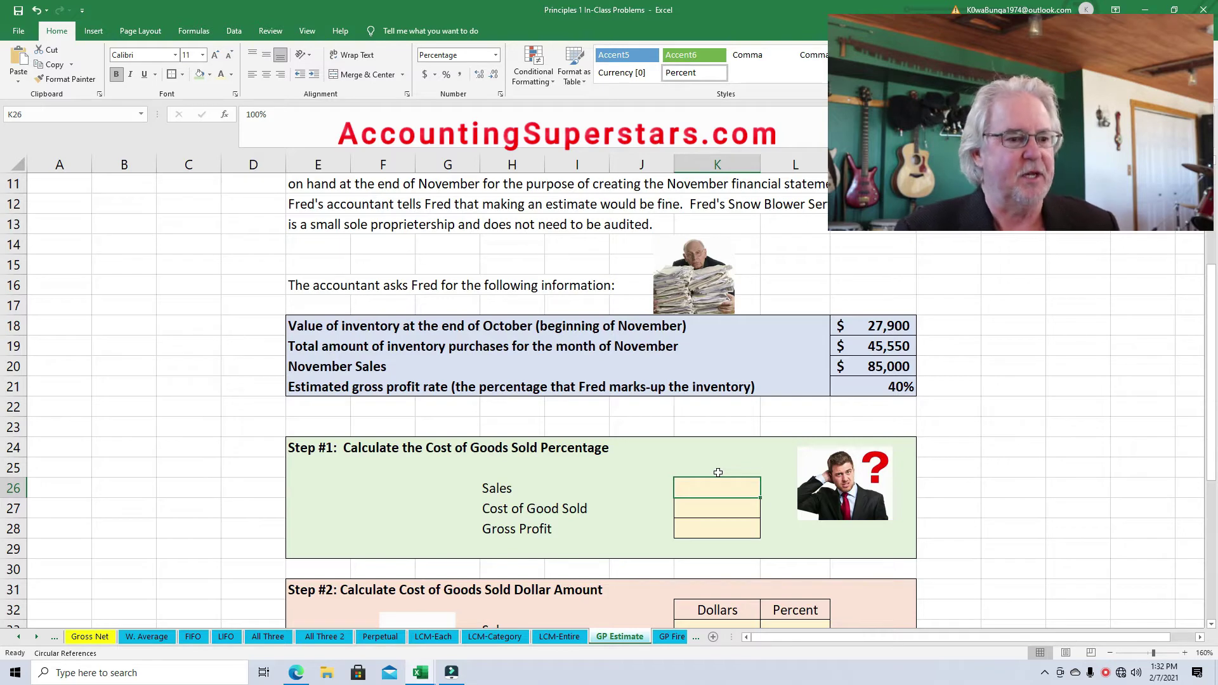
click(716, 486)
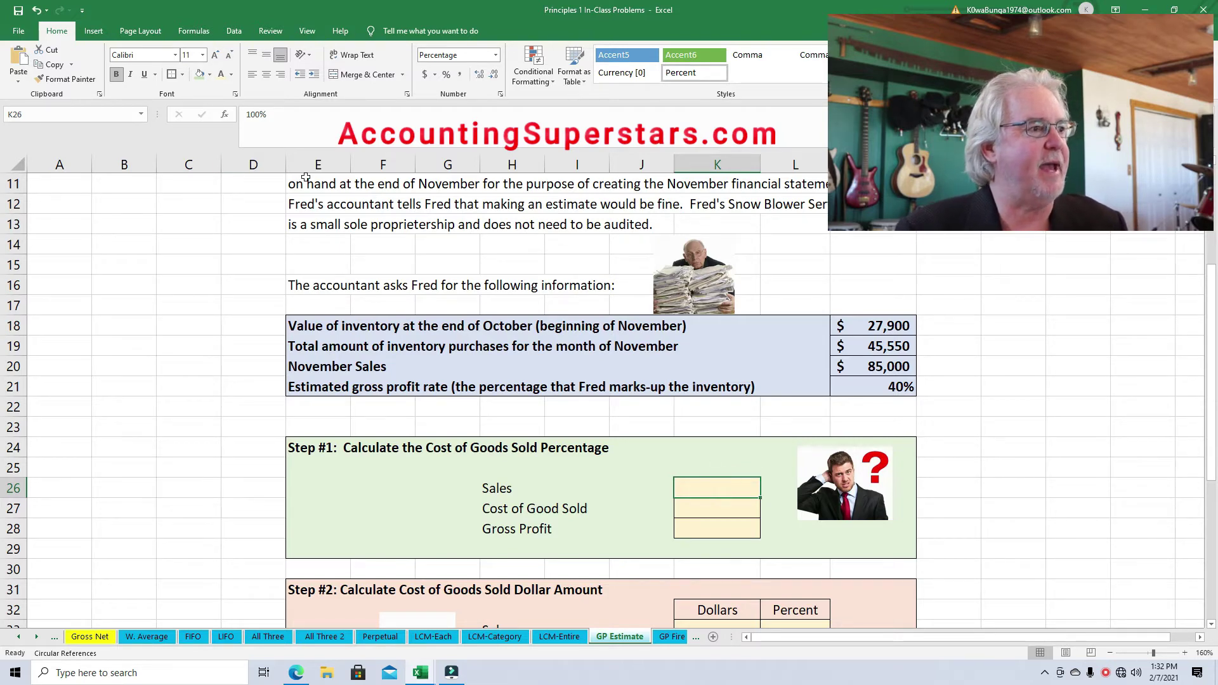
click(231, 74)
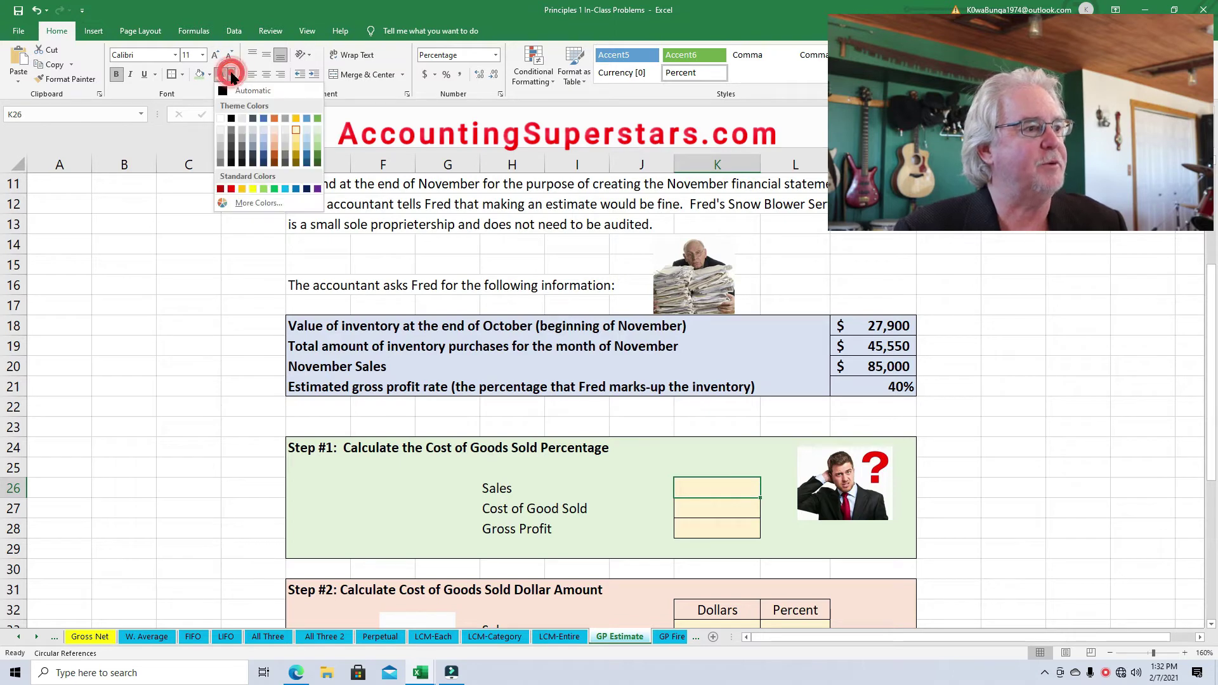
click(231, 117)
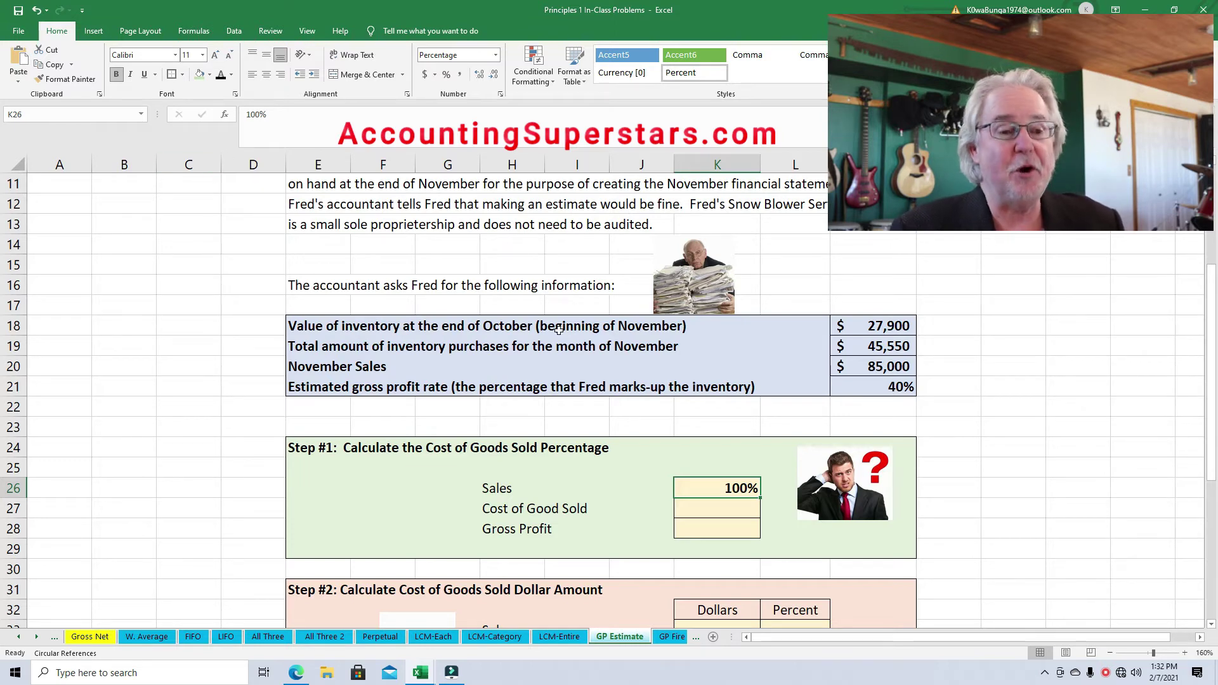
Reveal Gross Profit 40% and Cost of Goods Sold 60%, then recheck their formulas.
click(874, 388)
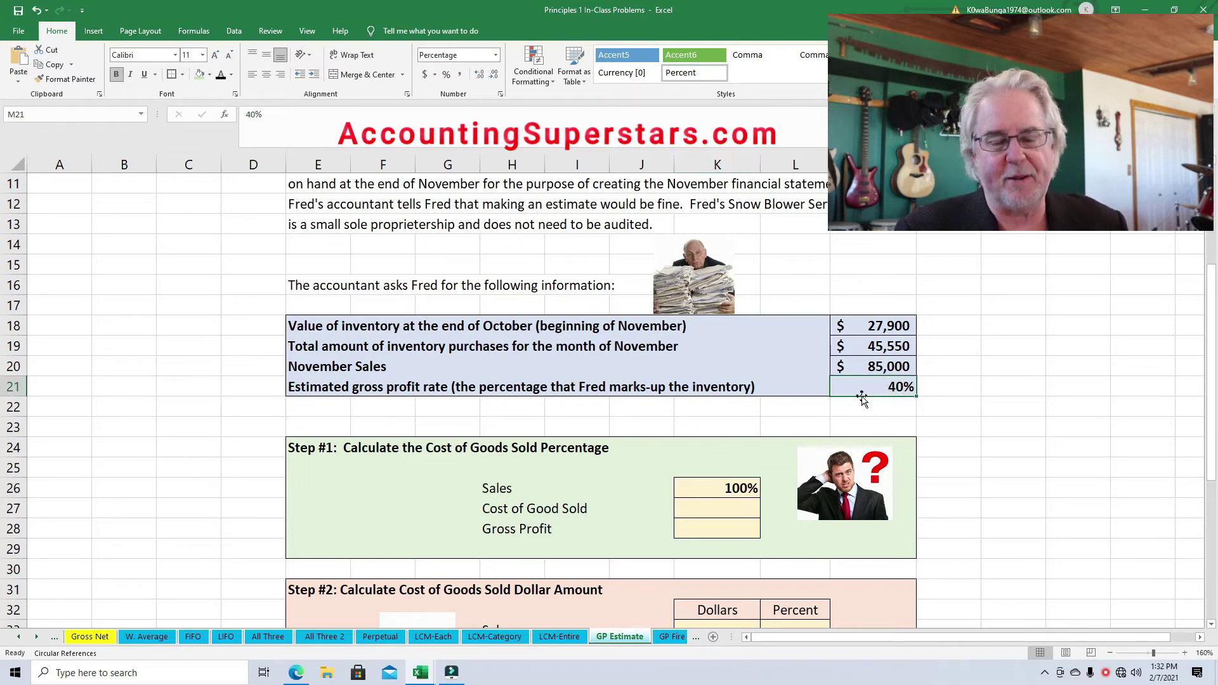
click(730, 525)
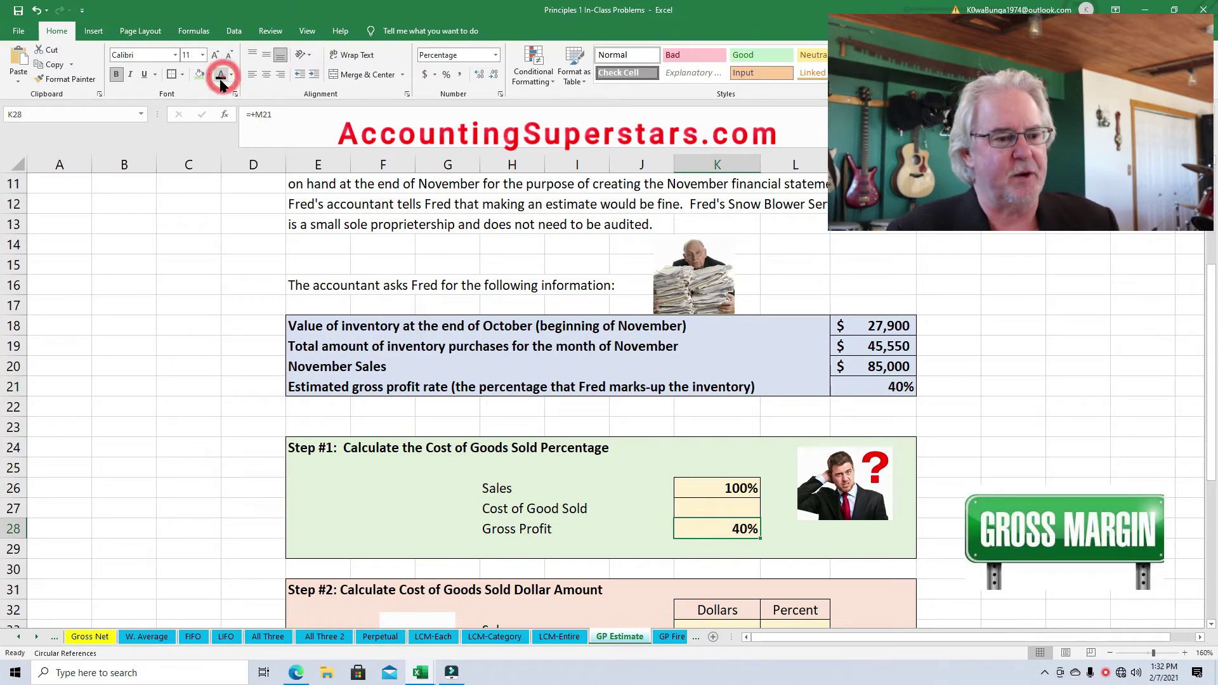
click(698, 507)
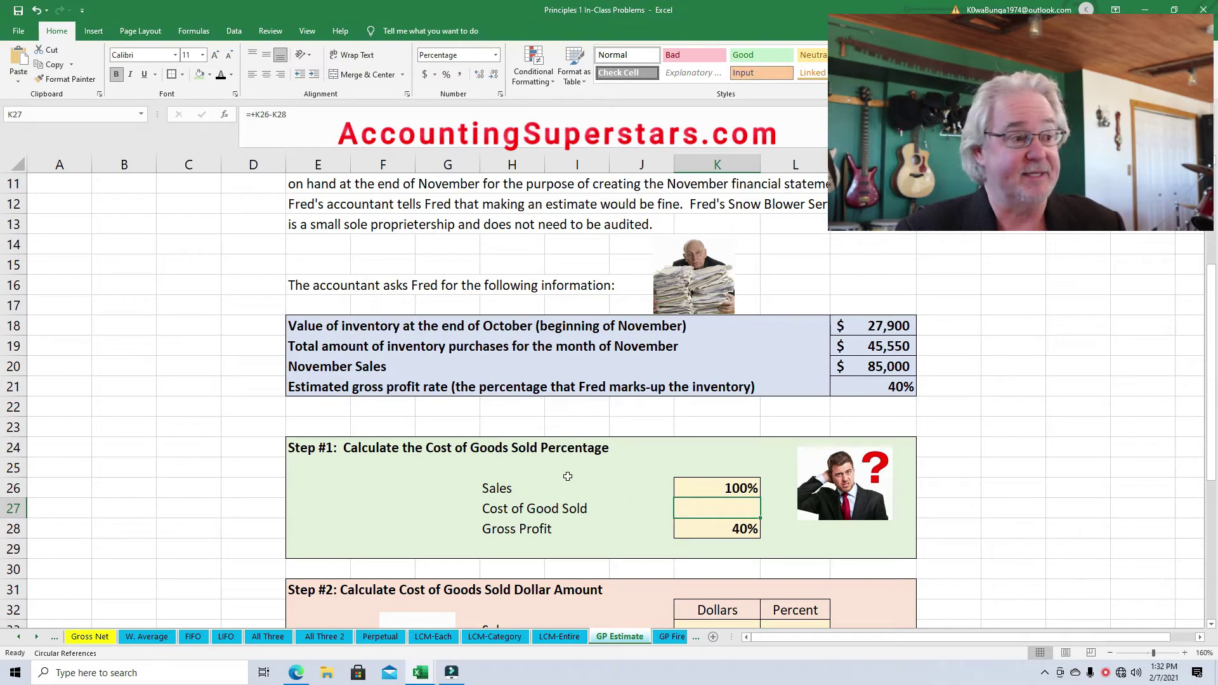
click(221, 75)
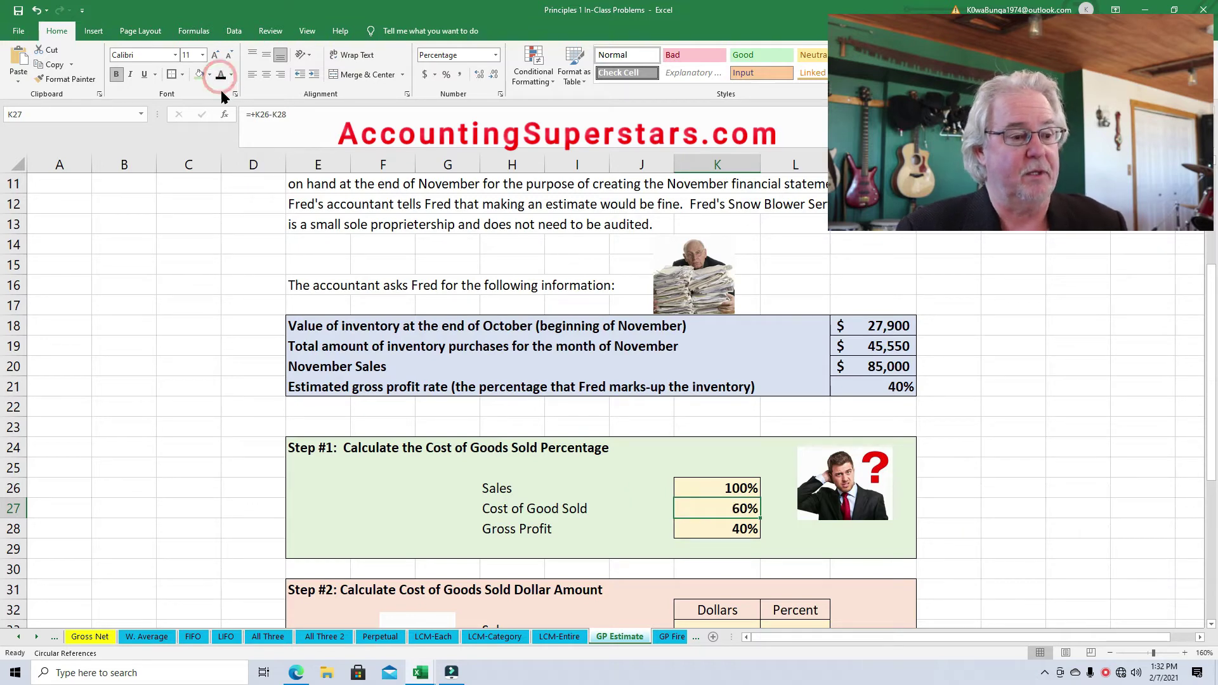
click(694, 488)
click(705, 510)
click(717, 530)
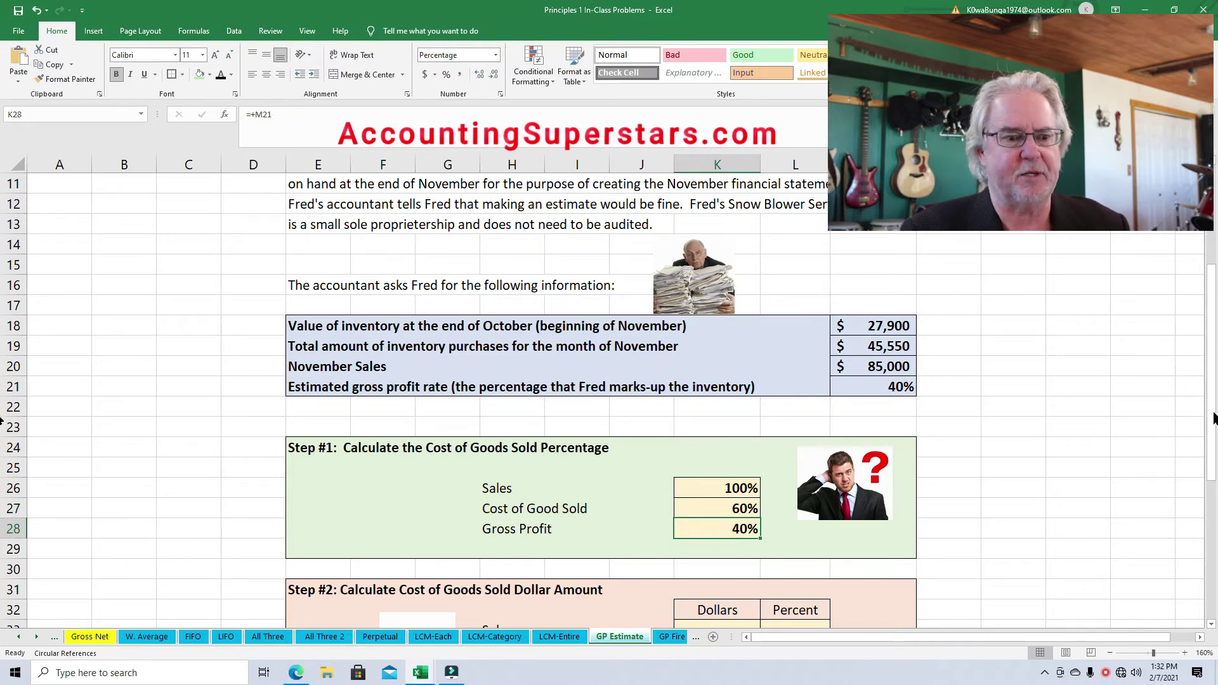
Reveal Step #2's 100%, 60%, 40% percentages and the $85,000 Sales amount.
drag(1211, 409, 1149, 481)
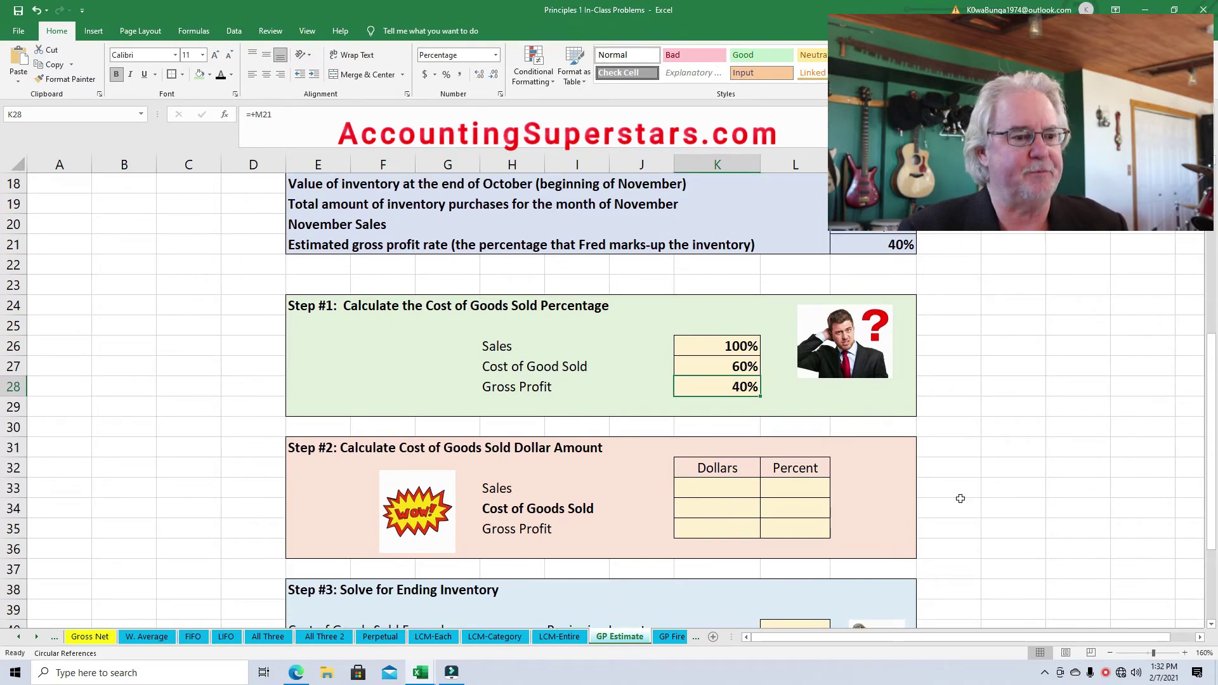
drag(800, 487, 797, 531)
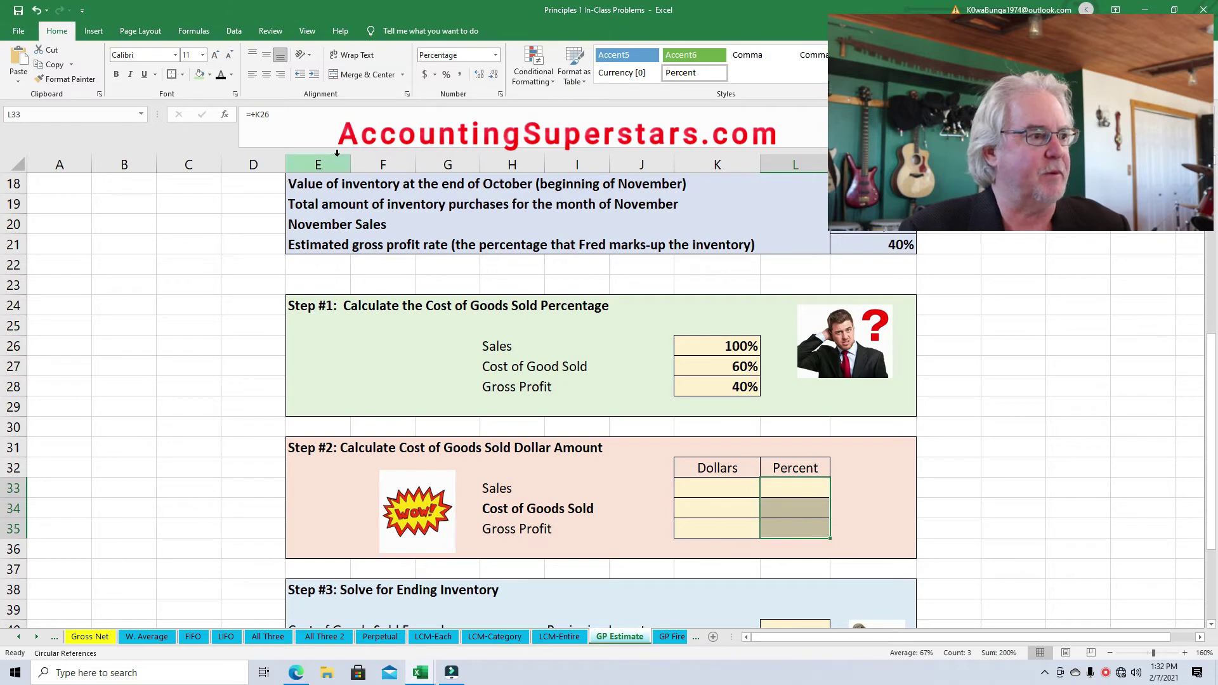
click(220, 75)
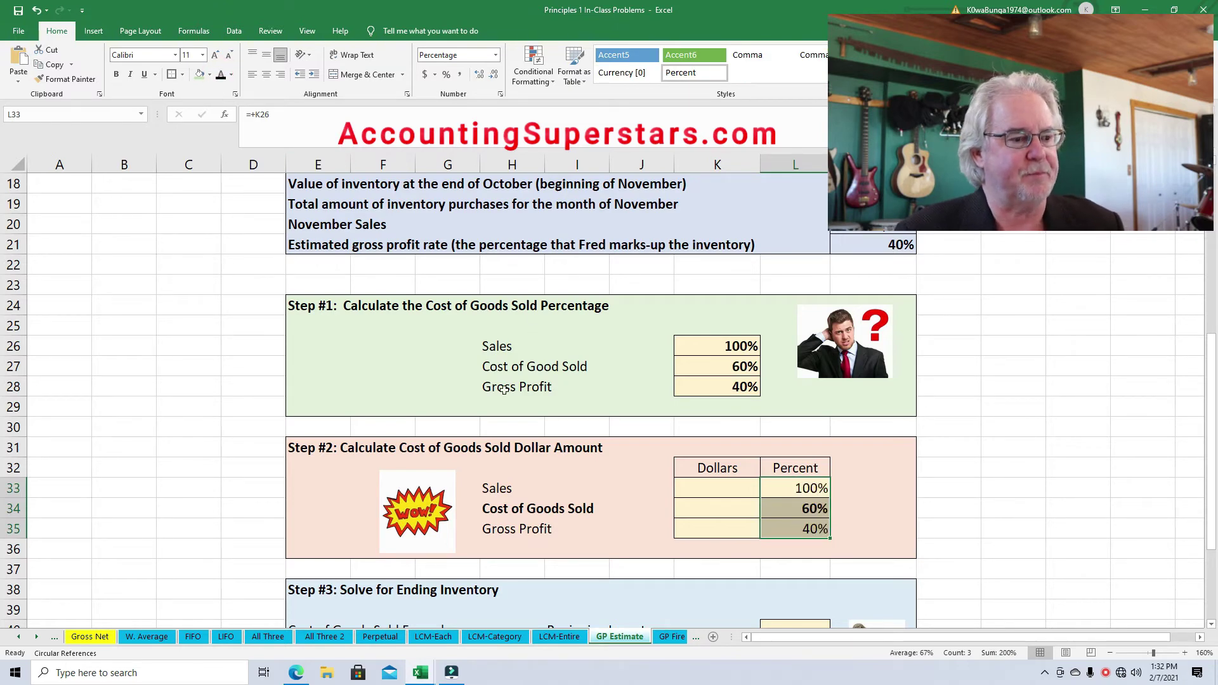
click(712, 484)
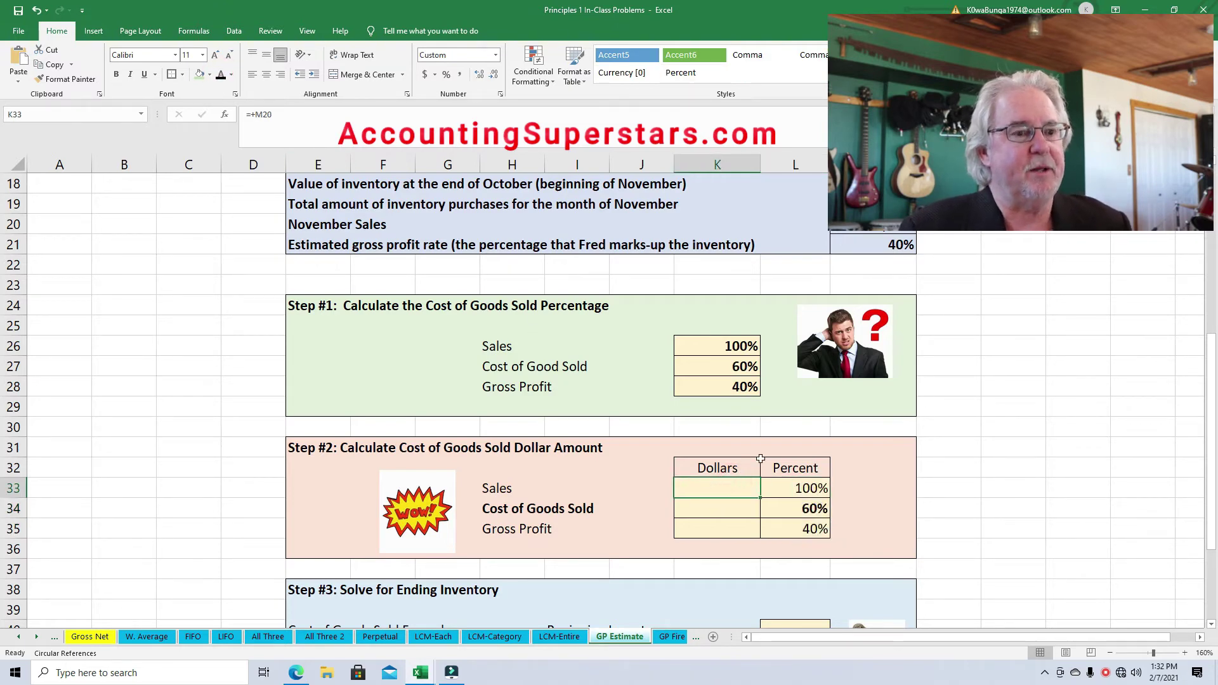
click(833, 232)
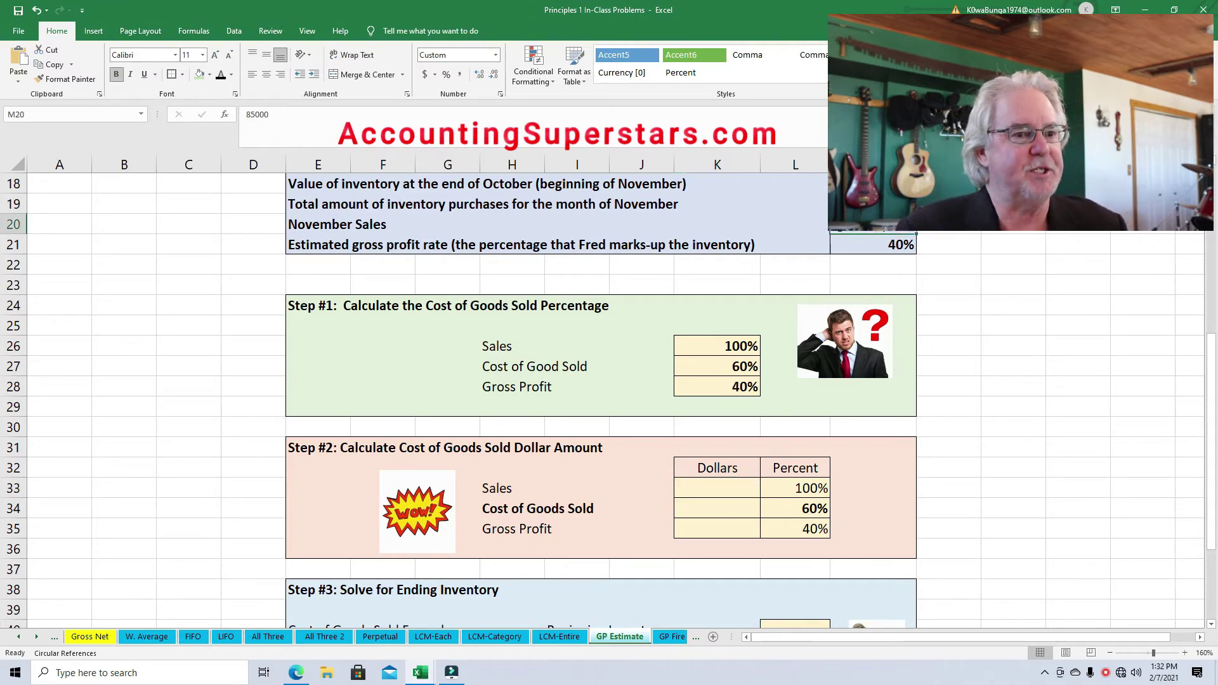
click(727, 485)
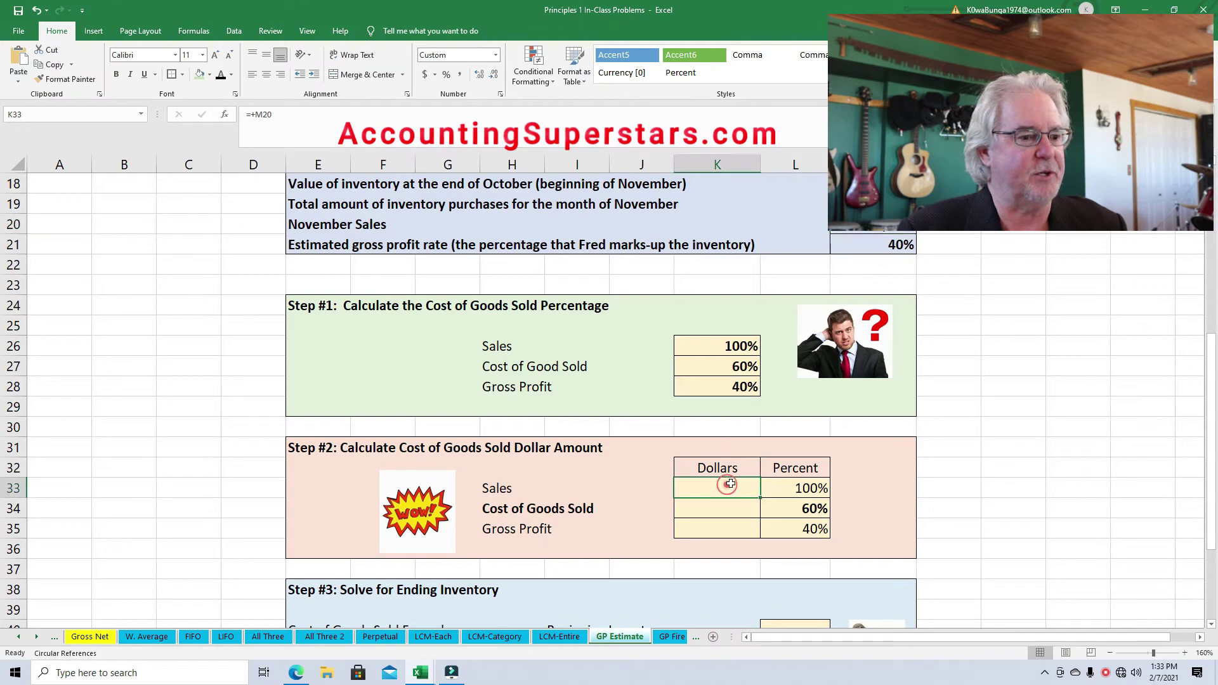
click(220, 76)
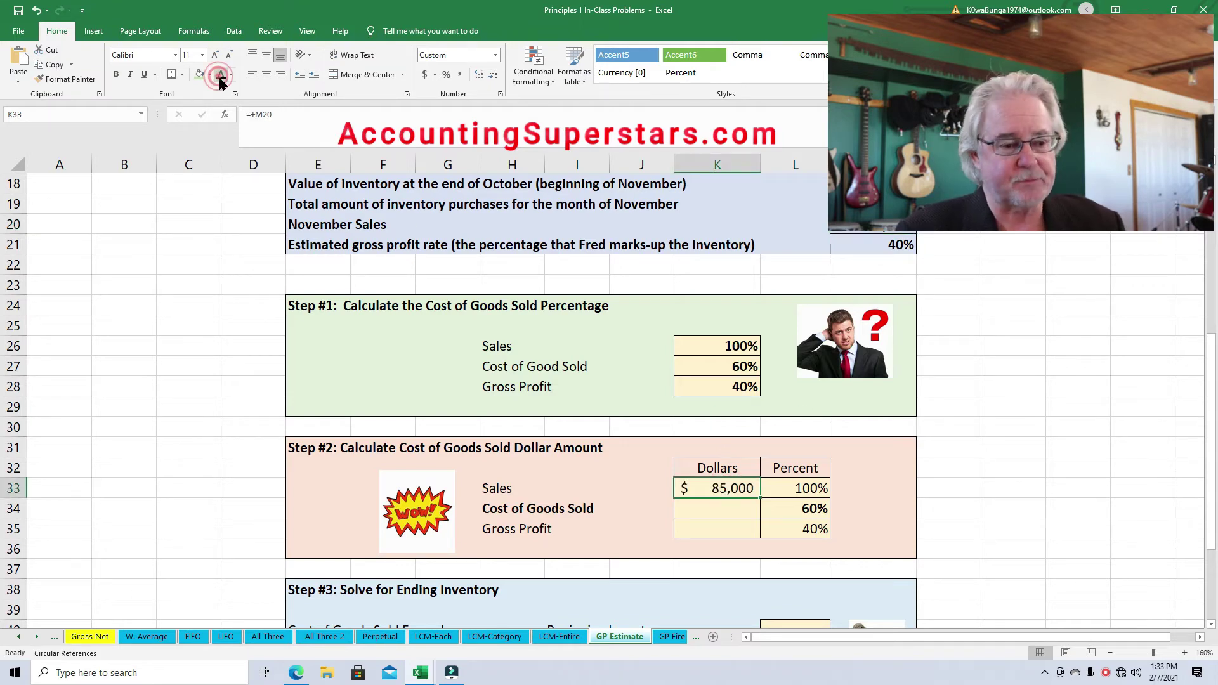
Reveal the $51,000 cost of goods sold and $34,000 gross profit amounts.
click(692, 514)
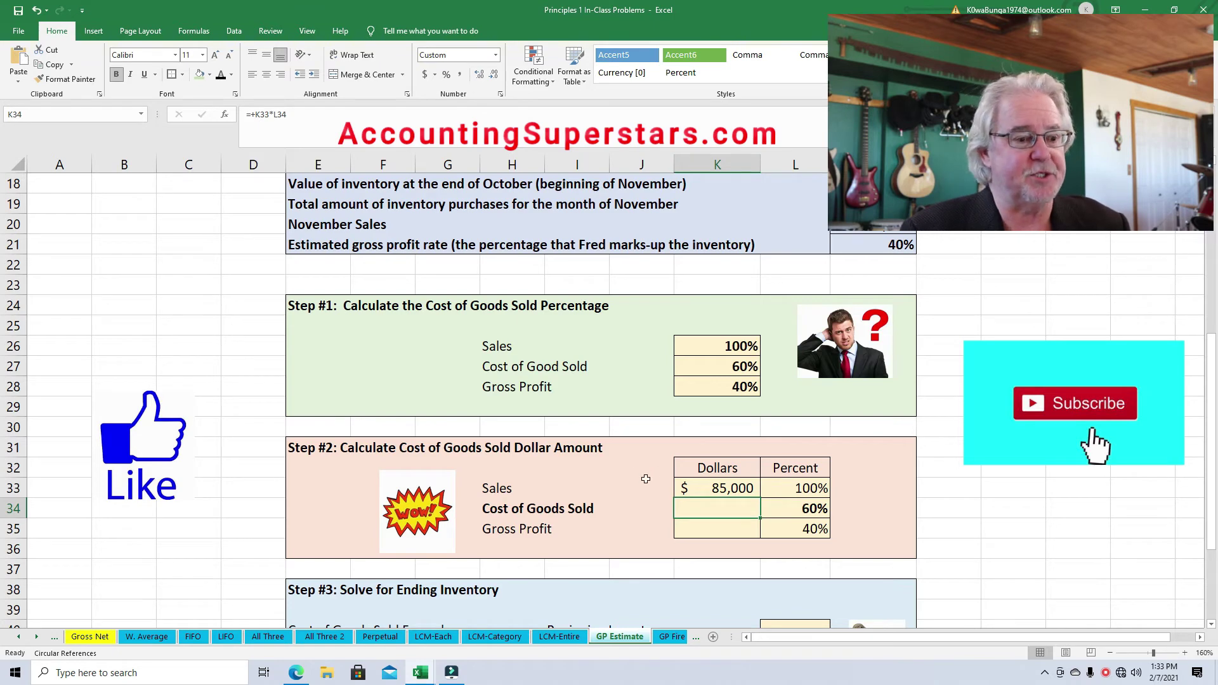
click(220, 76)
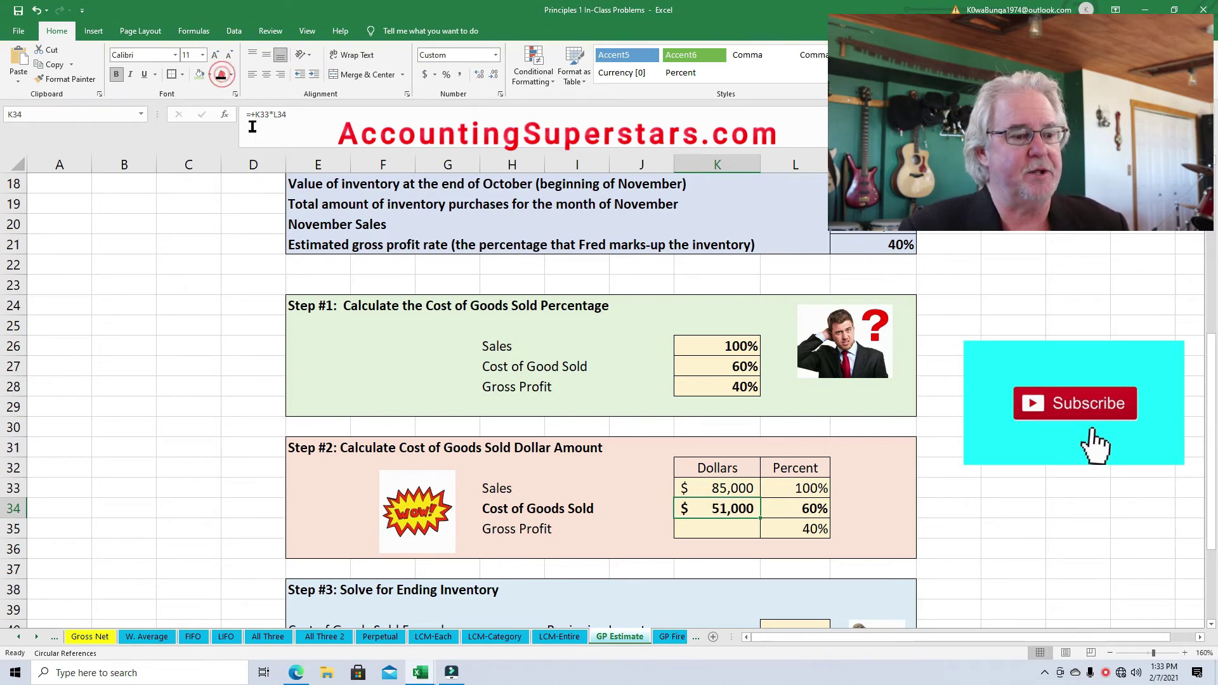
click(700, 534)
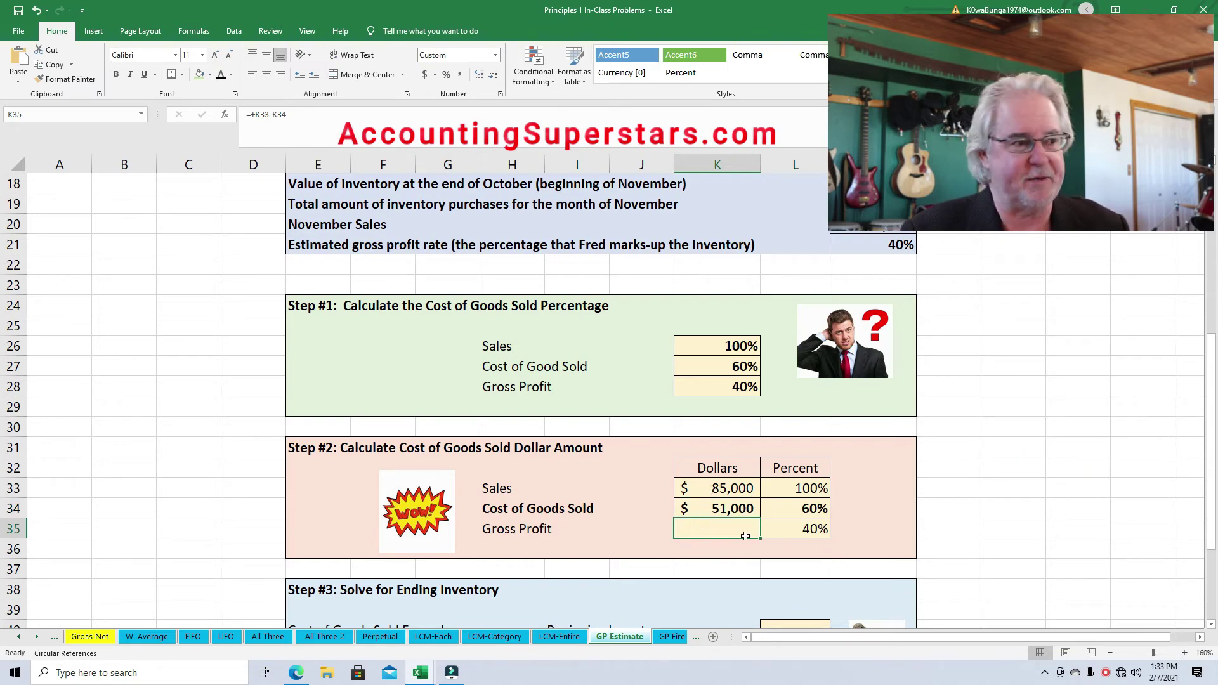
click(220, 74)
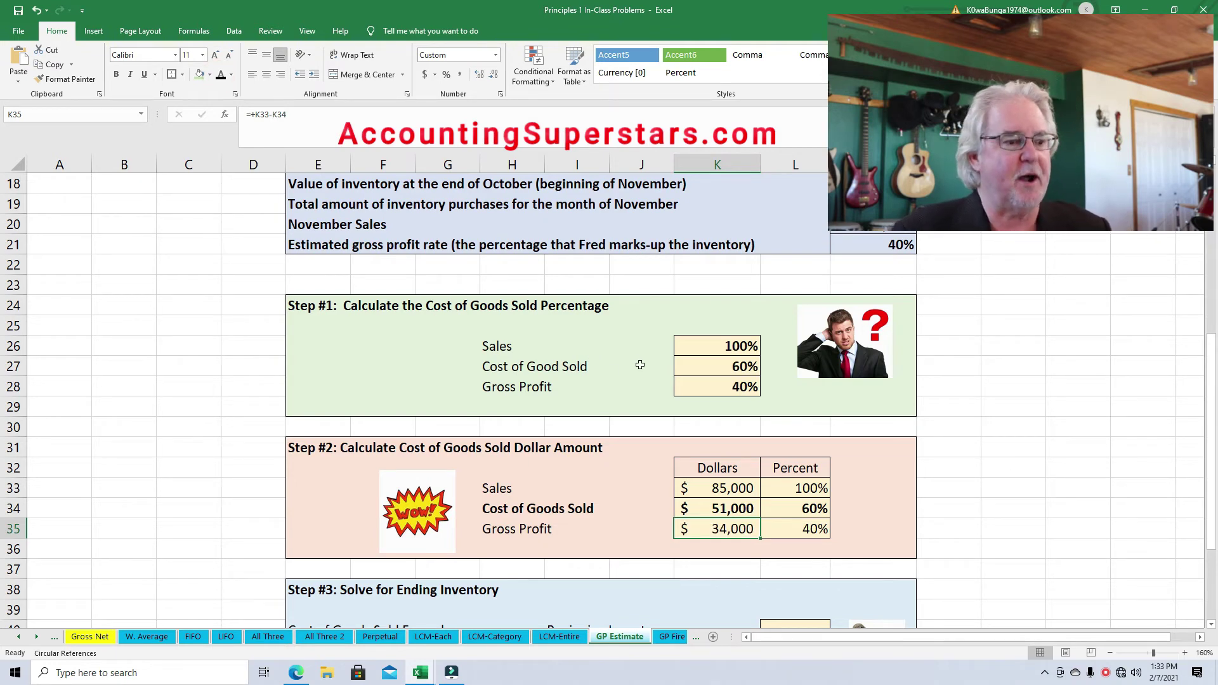
drag(1209, 407, 1207, 475)
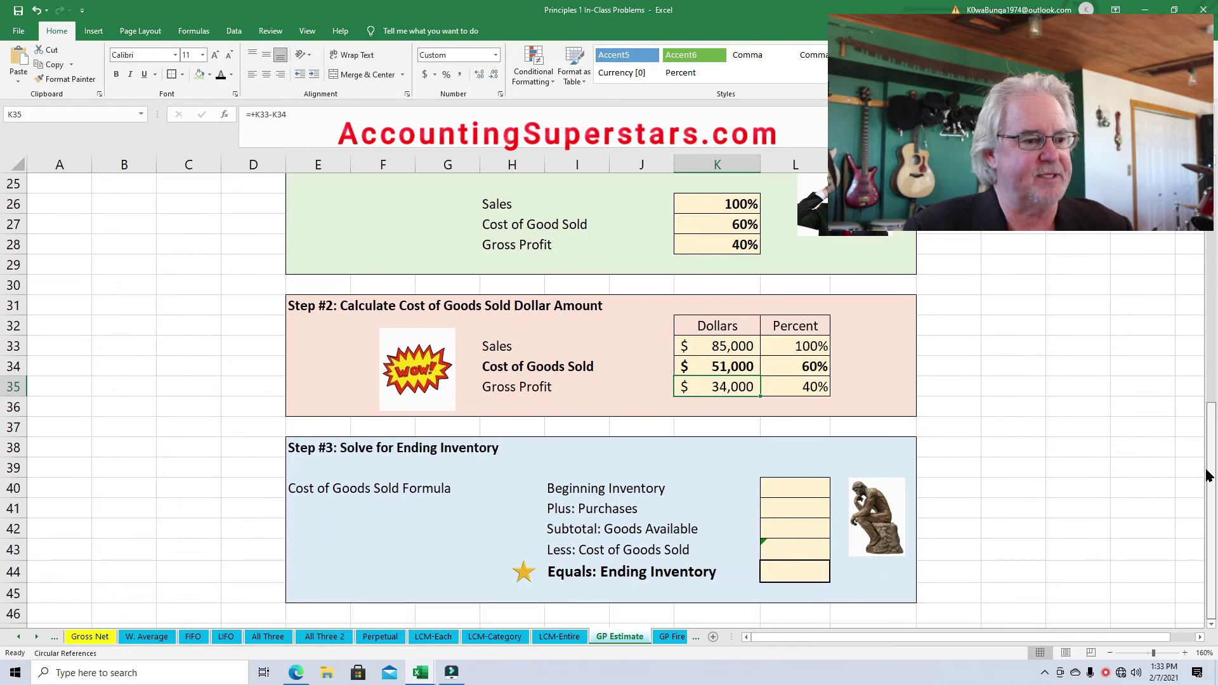
Show the $27,900 beginning inventory in L40, checked against the given October figure.
click(807, 489)
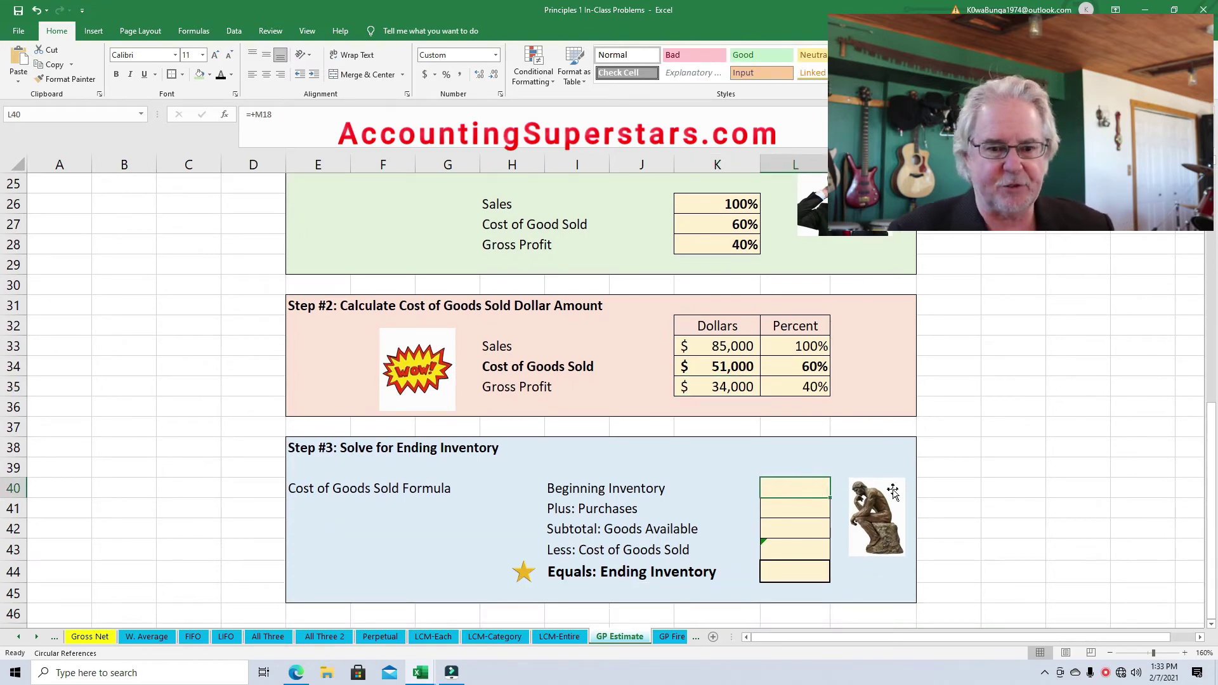
drag(1209, 498, 1210, 479)
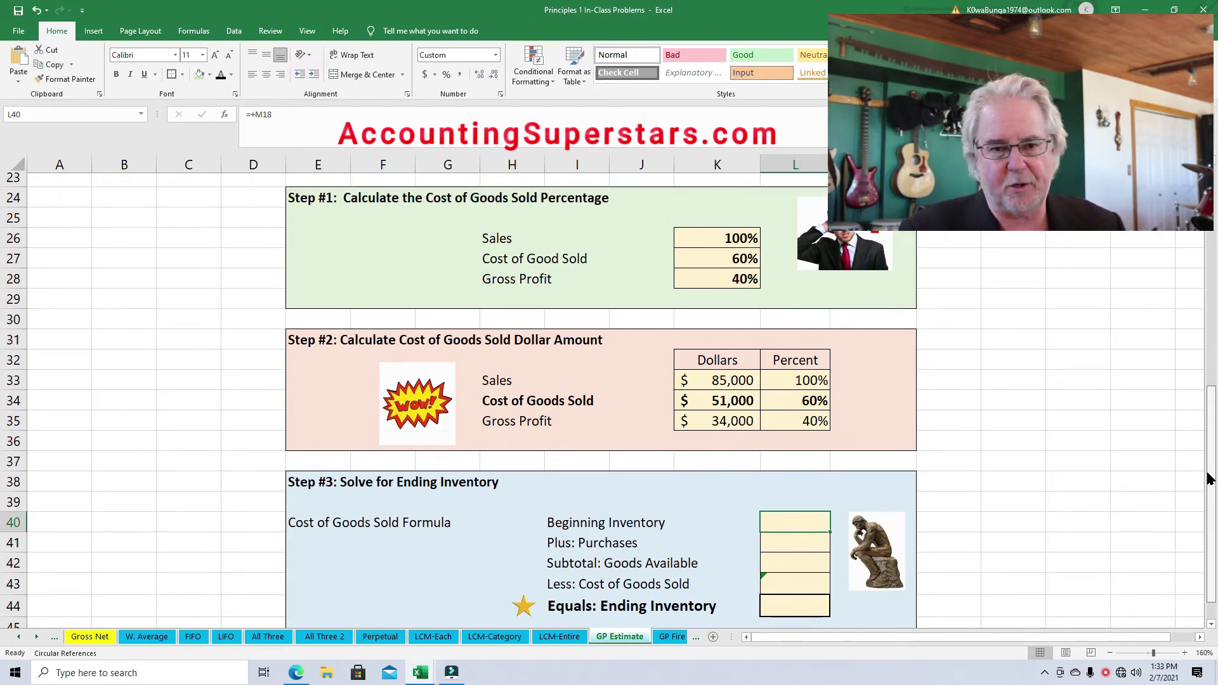
scroll(1210, 374, up, 4)
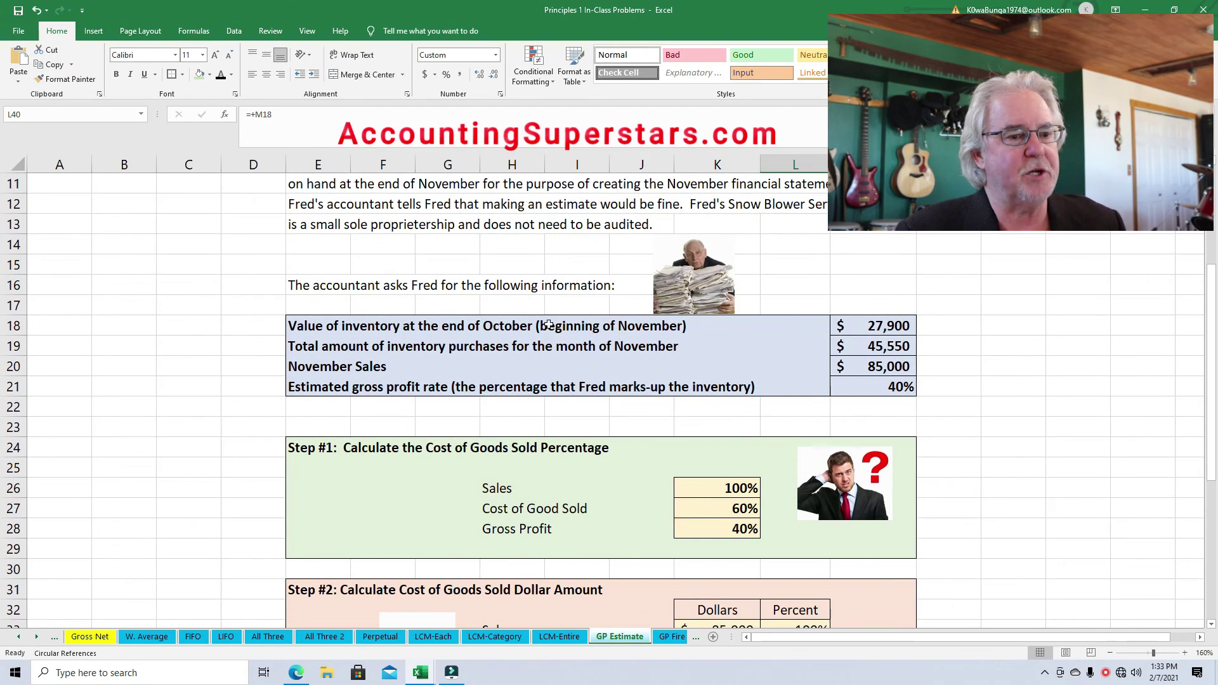
click(846, 329)
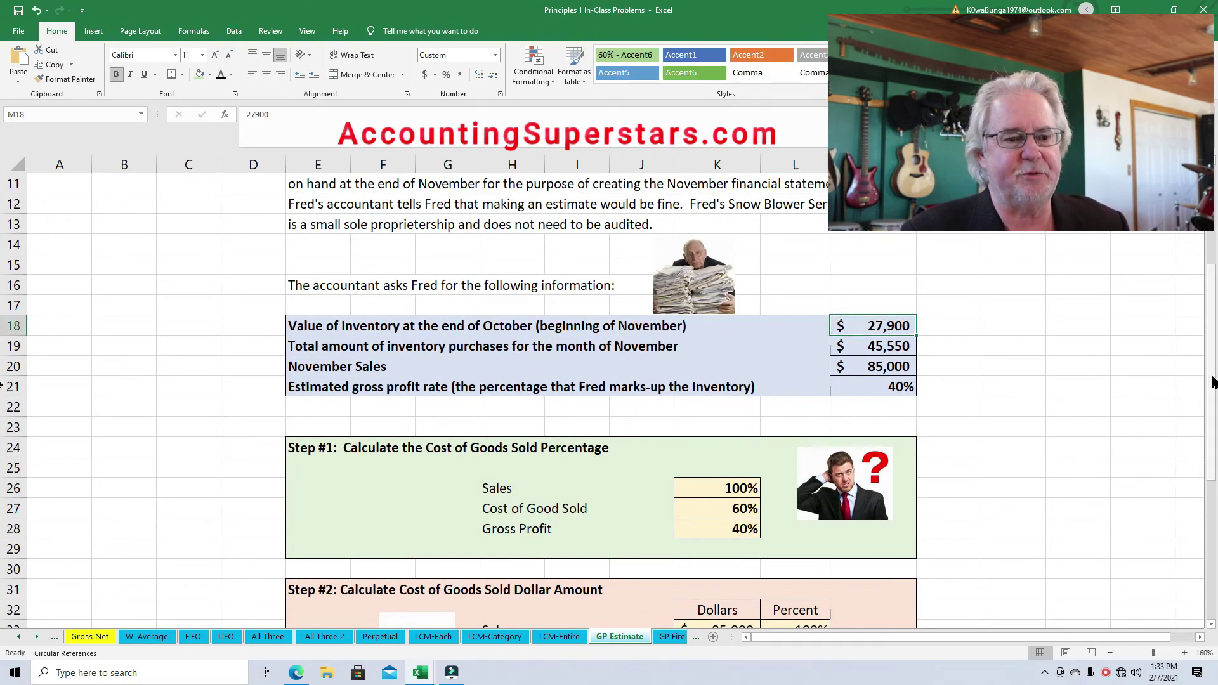
drag(1210, 376, 1209, 377)
scroll(3, 438, down, 5)
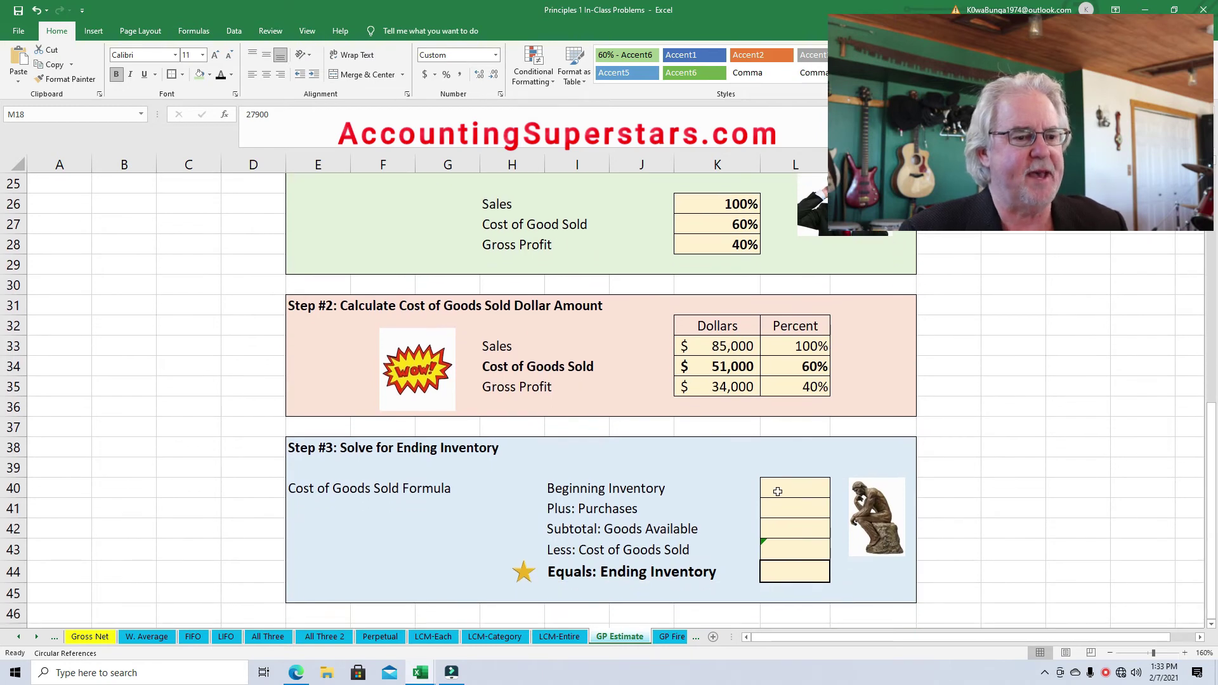
click(778, 491)
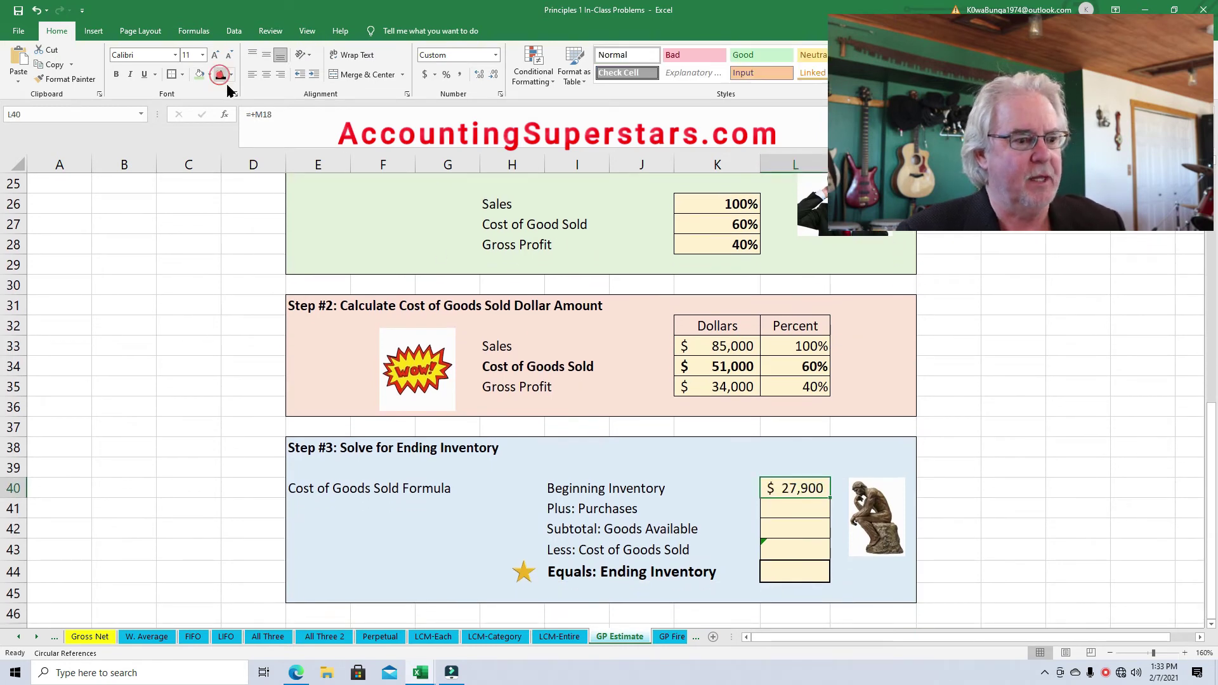
Reveal the $45,550 purchases in L41 after checking the given November purchases.
click(783, 506)
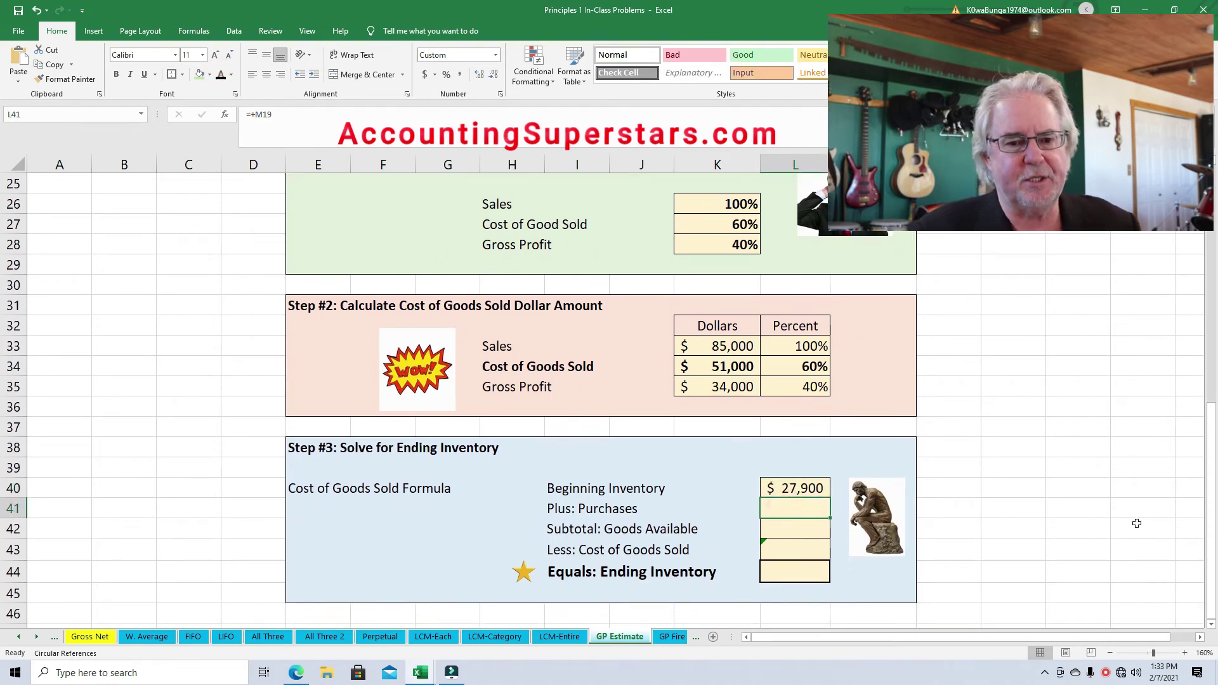
drag(1208, 537, 1198, 375)
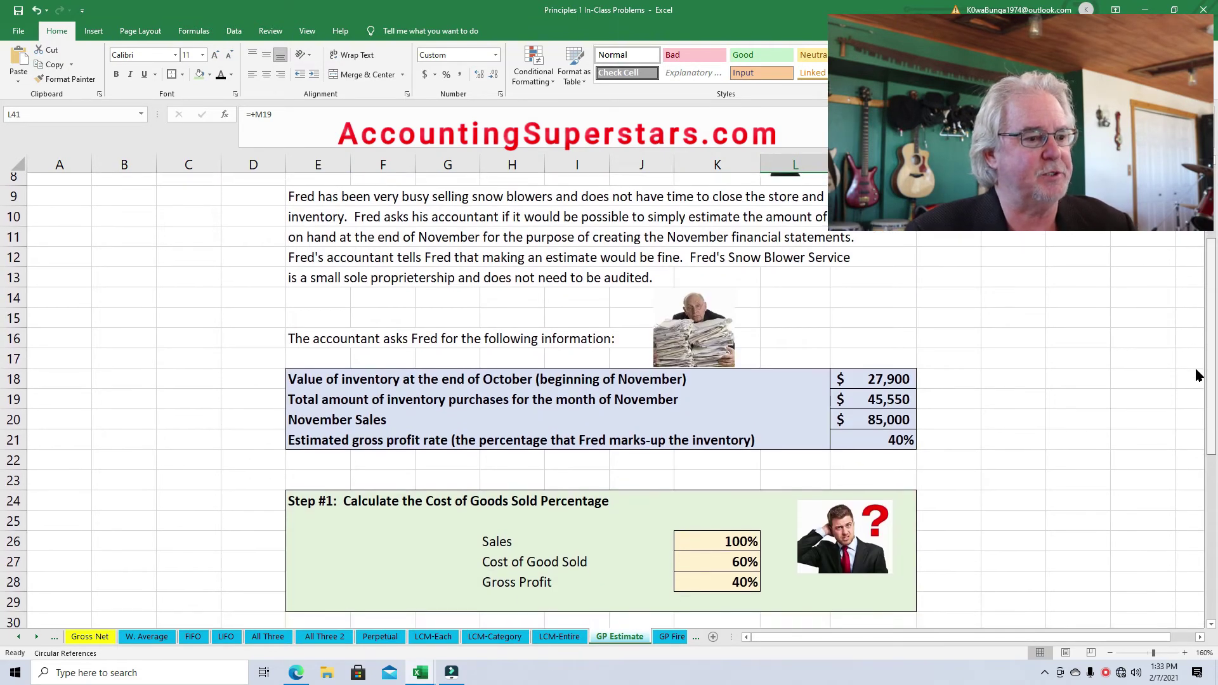
click(857, 413)
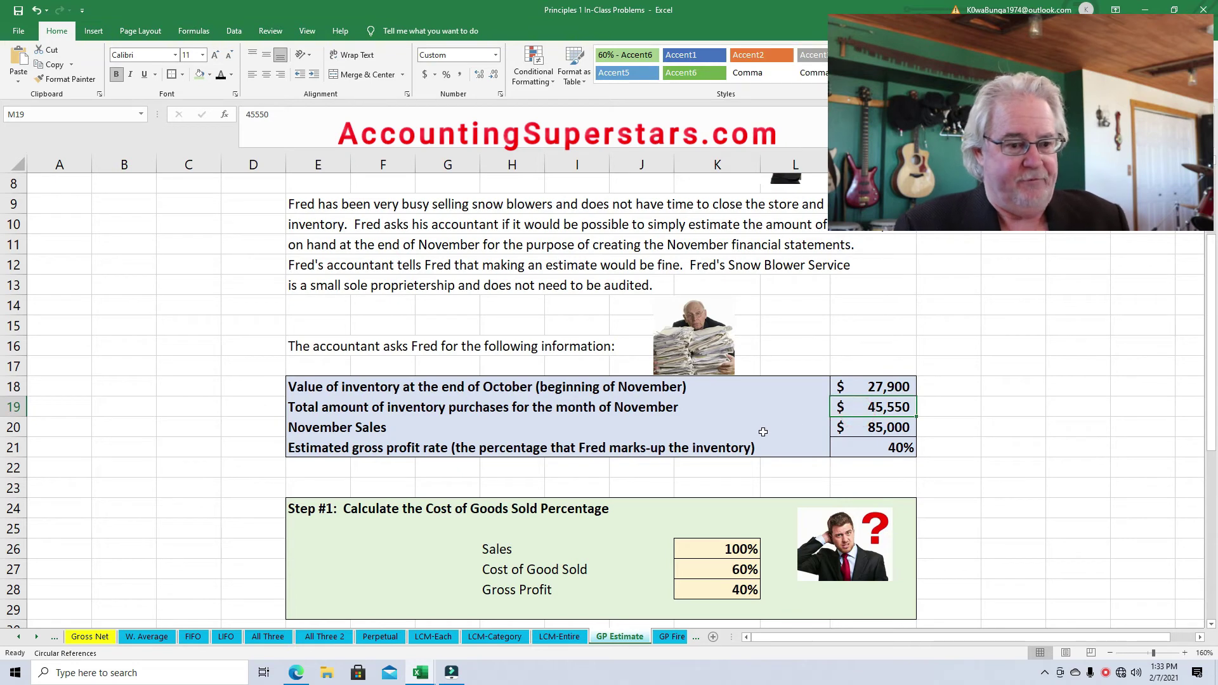
drag(1209, 388, 1212, 527)
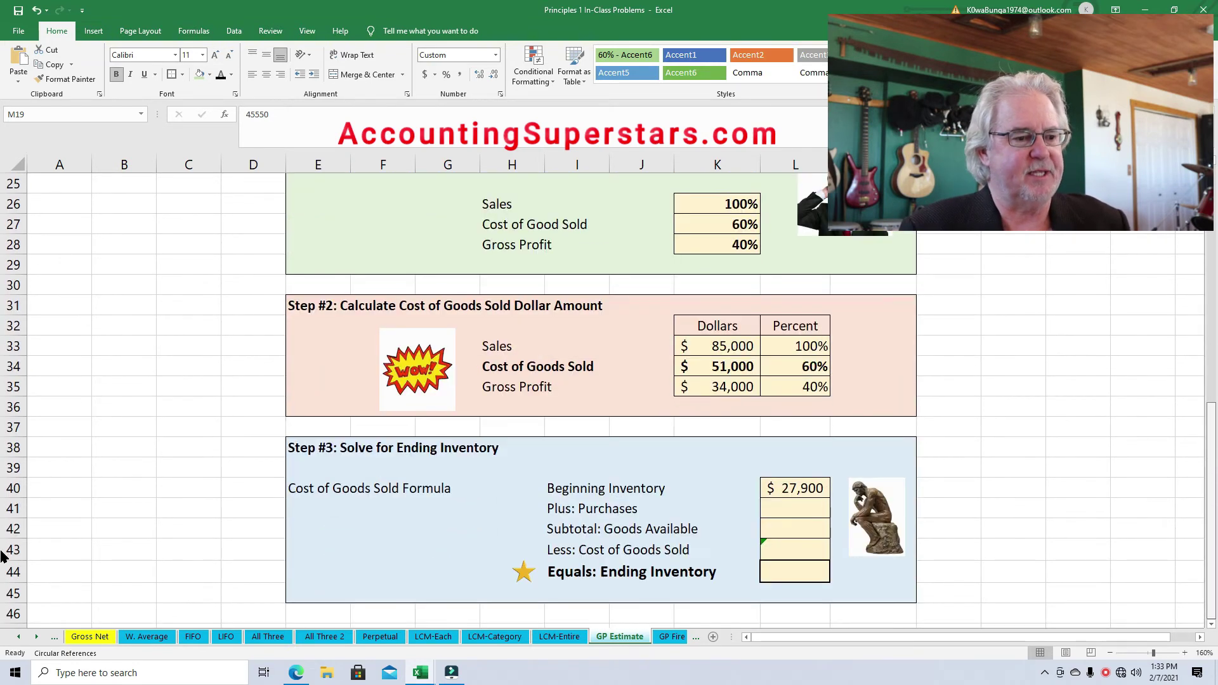
click(780, 513)
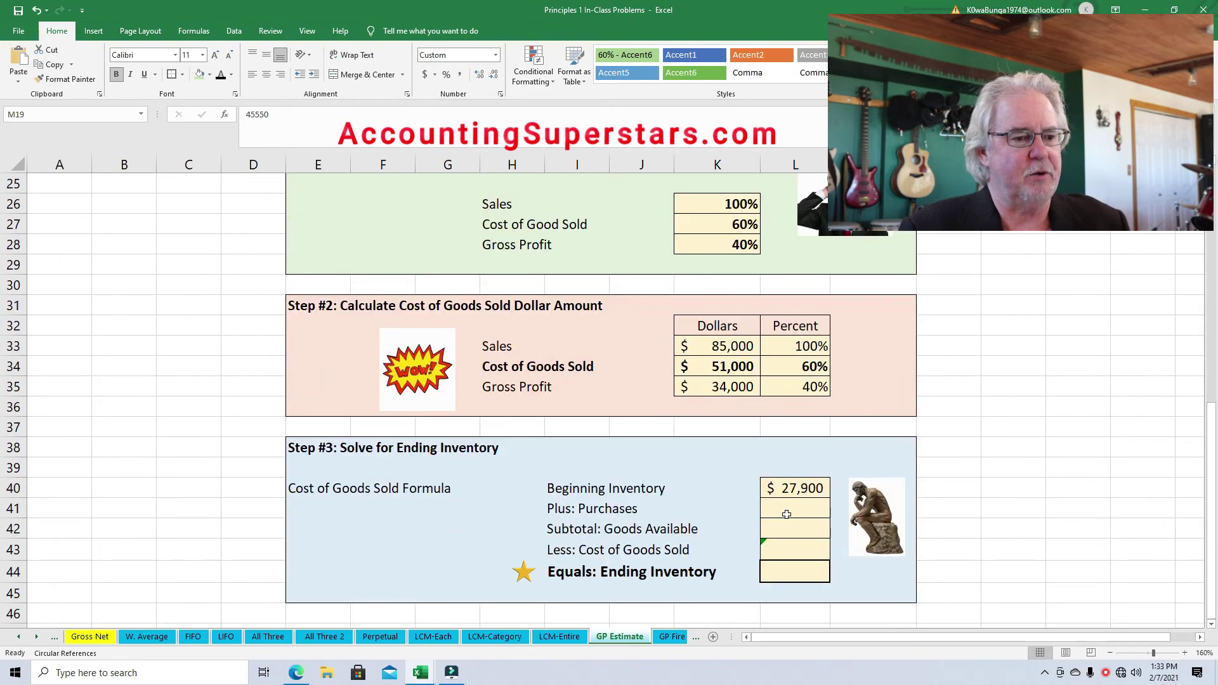
click(219, 76)
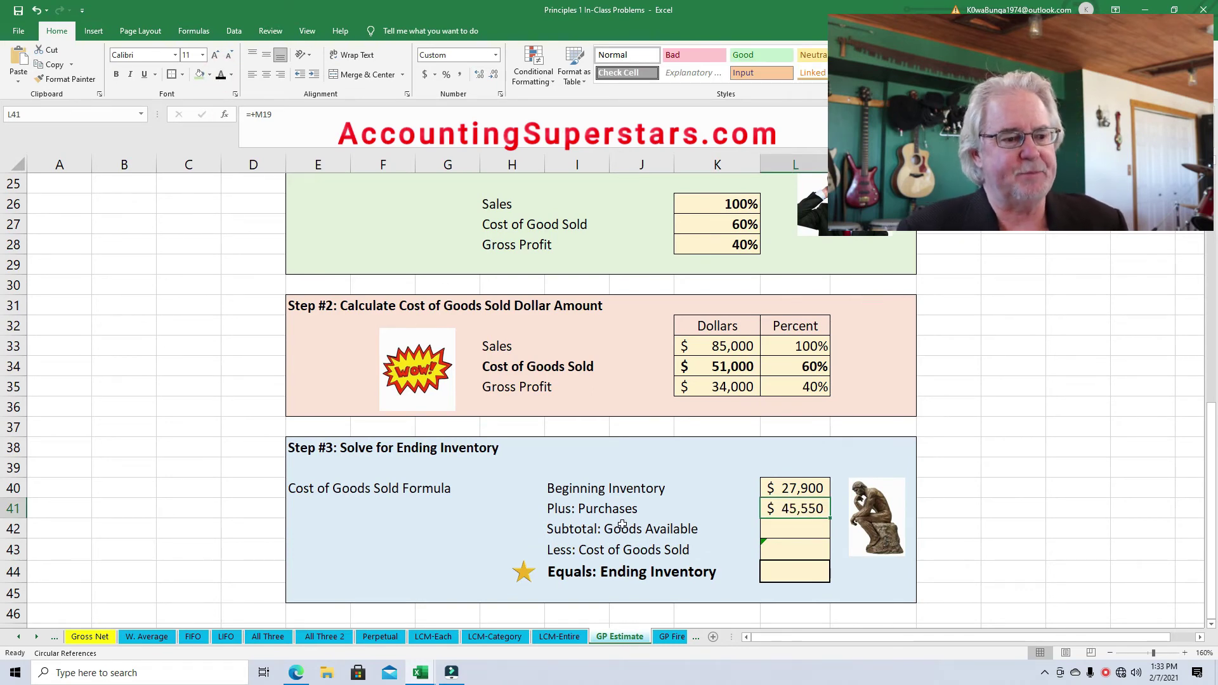
click(787, 532)
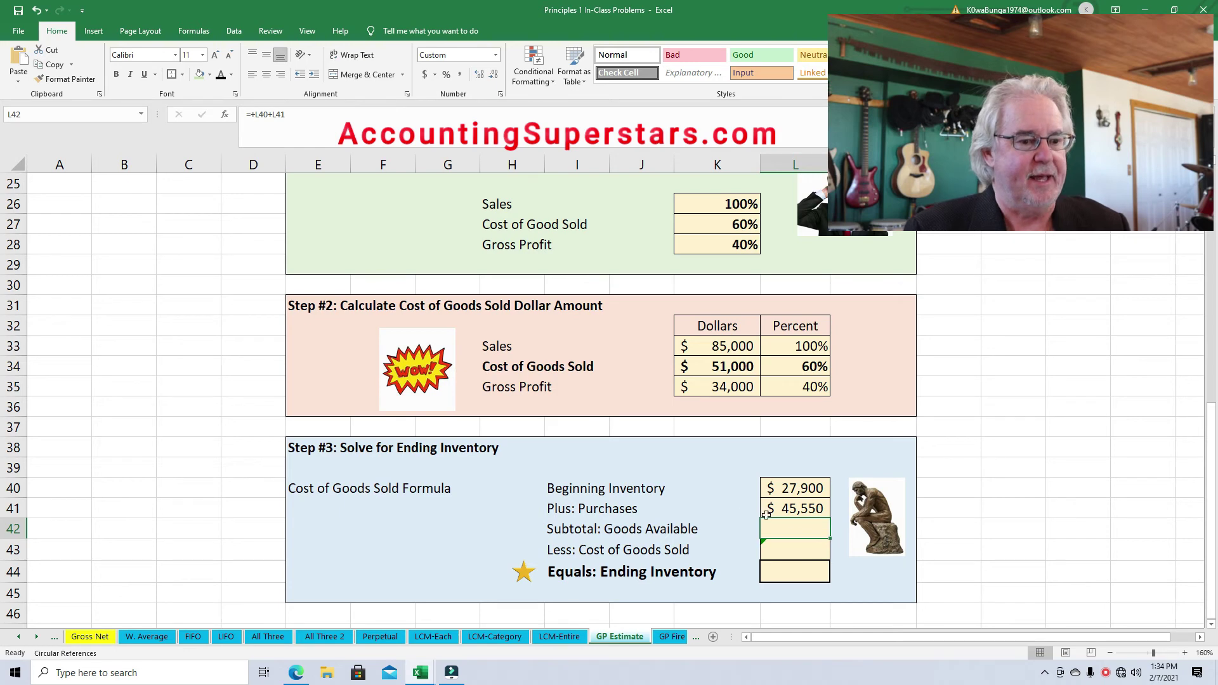
Reveal the $73,450 goods available subtotal and check L43's cost-of-goods-sold link to K34.
click(220, 75)
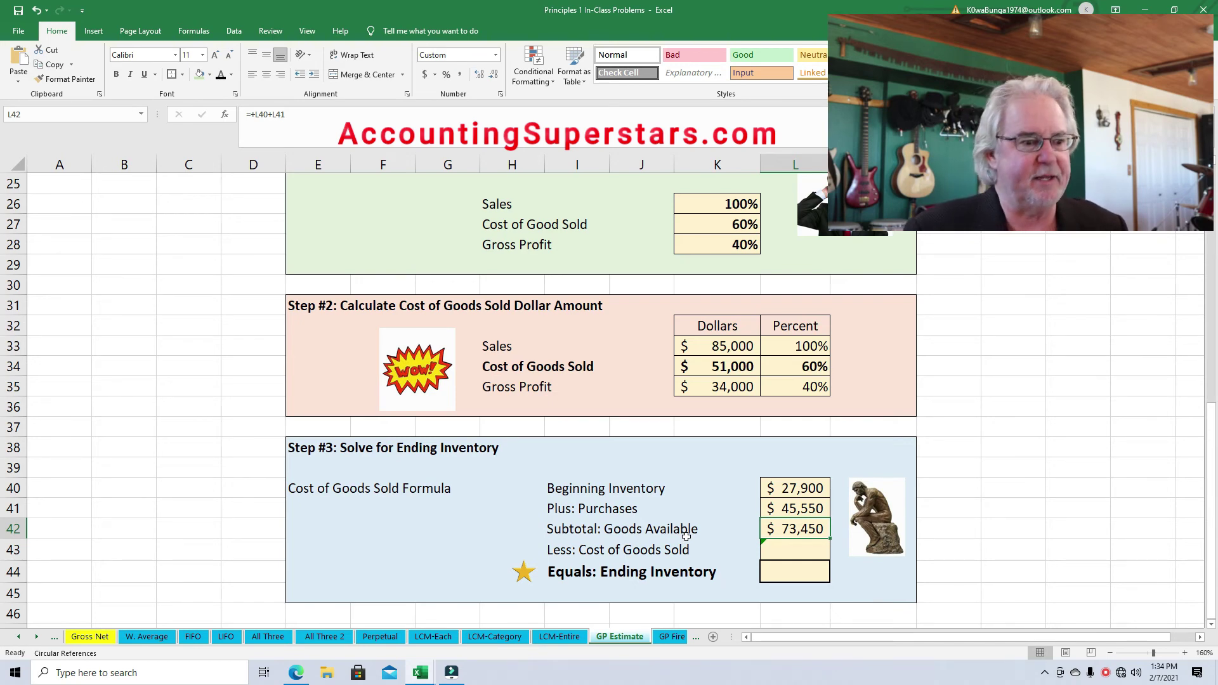
click(775, 549)
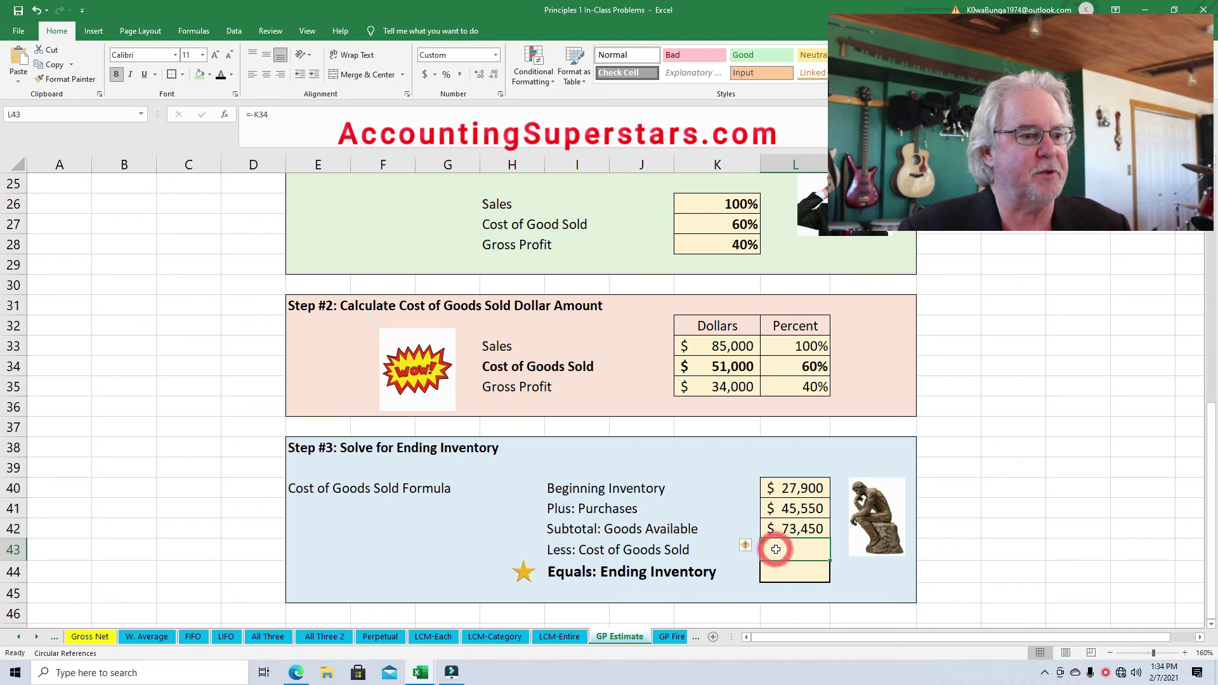
click(717, 369)
click(801, 547)
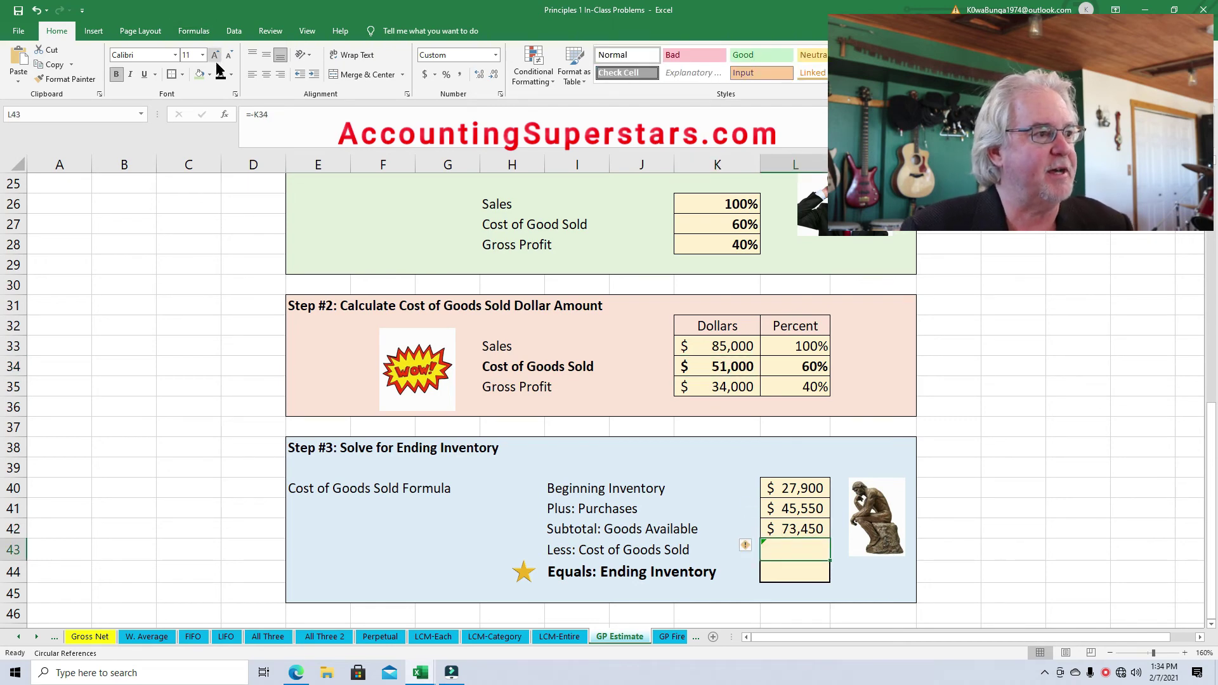
Reveal the $22,450 estimated ending inventory in L44.
click(774, 575)
click(778, 533)
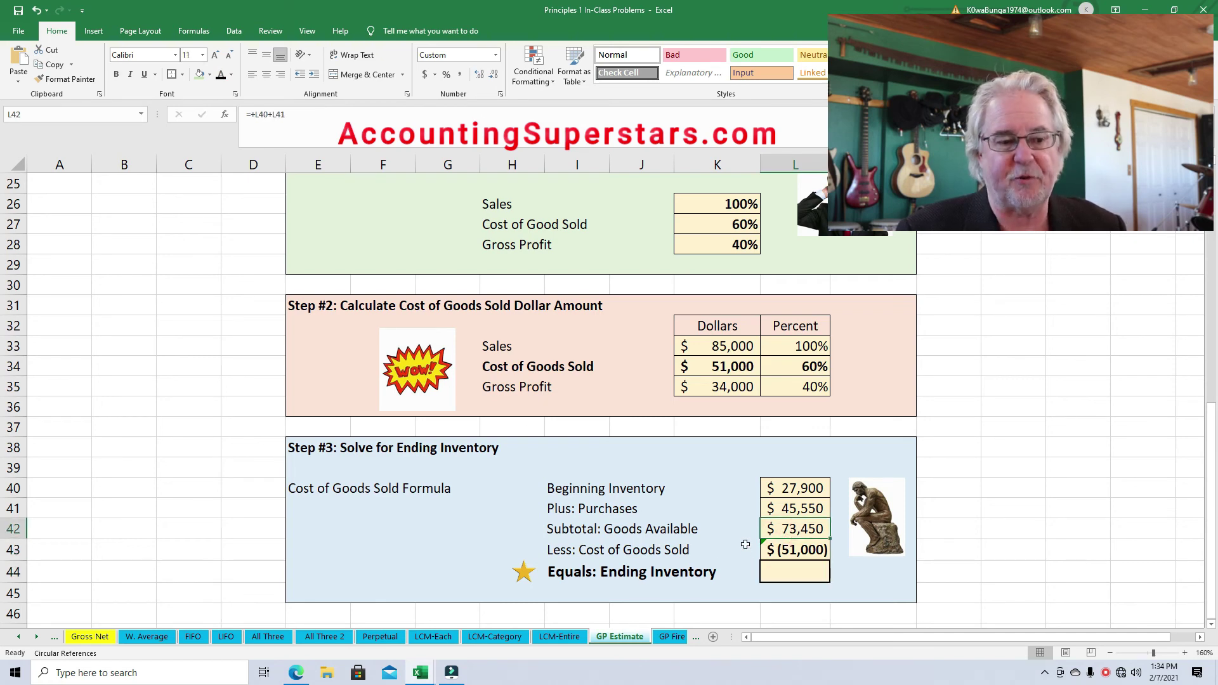
click(773, 569)
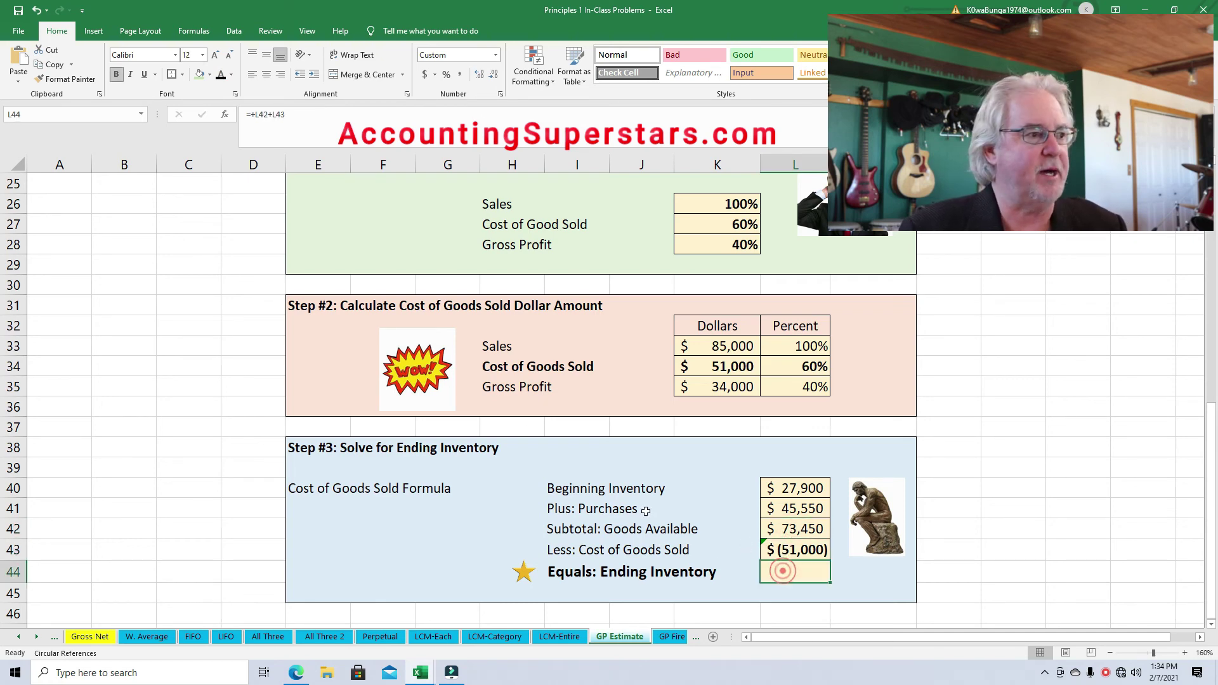
click(222, 76)
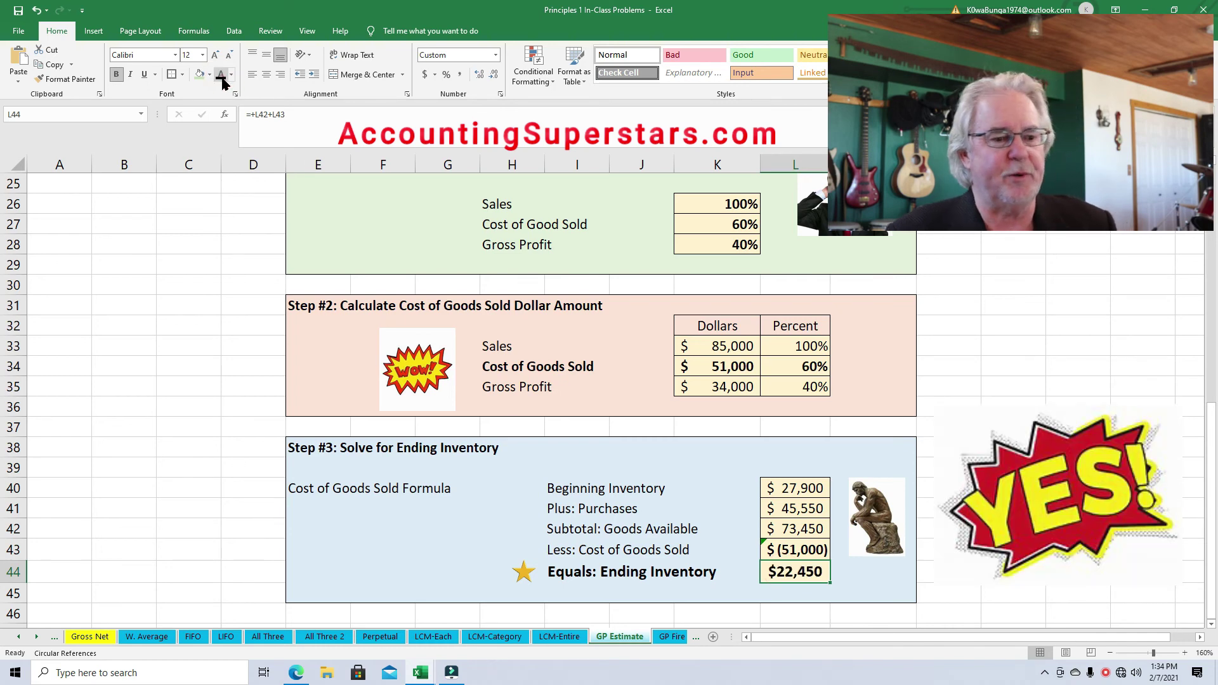